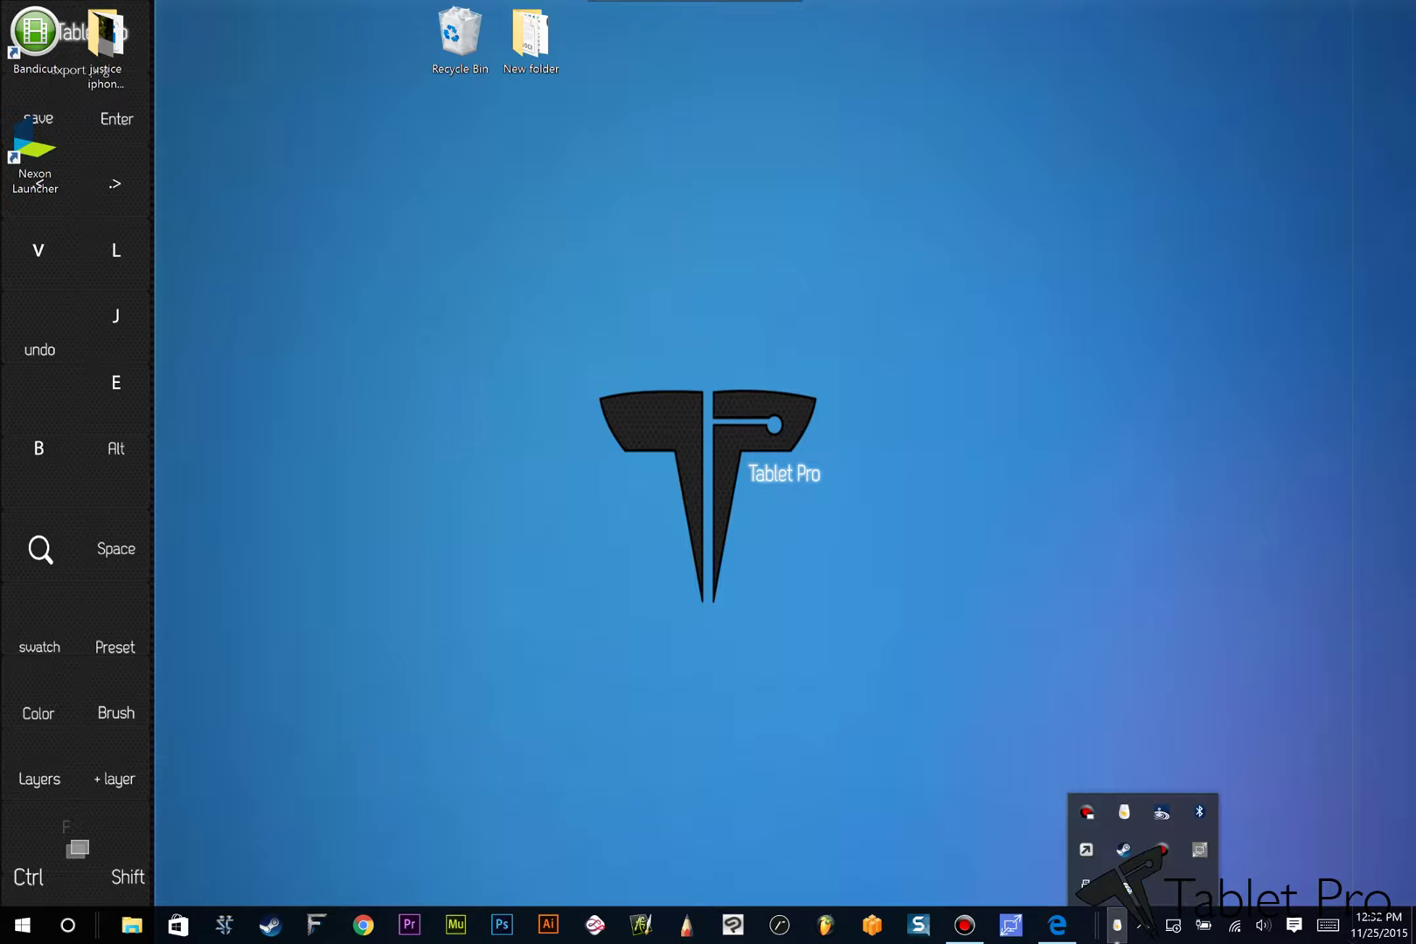
- Launch the Registry Editor by running regedit and allow it to make changes to the PC
click(1140, 925)
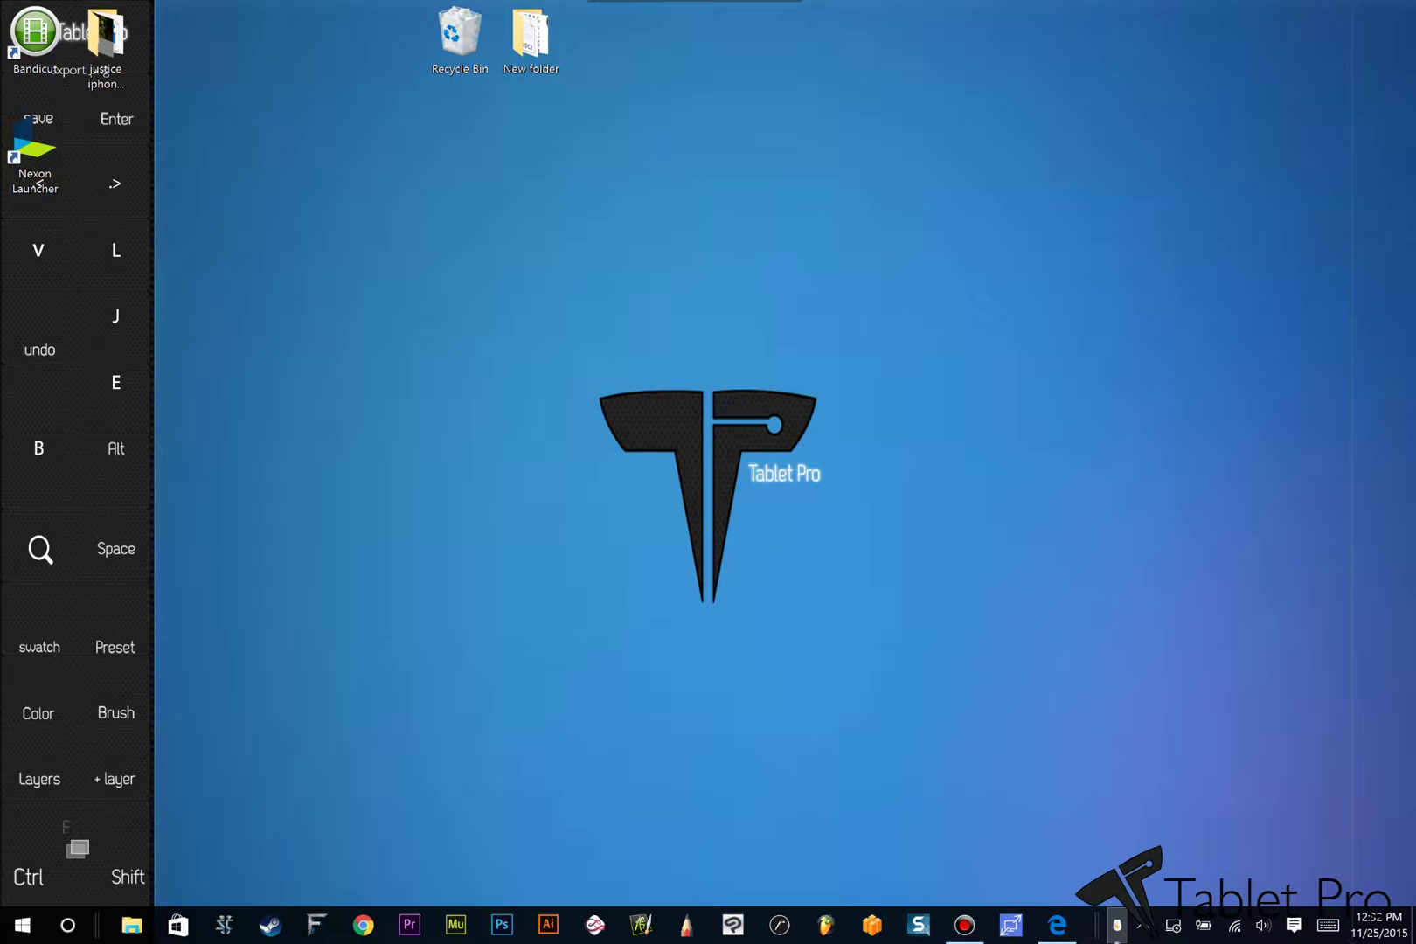
right_click(28, 923)
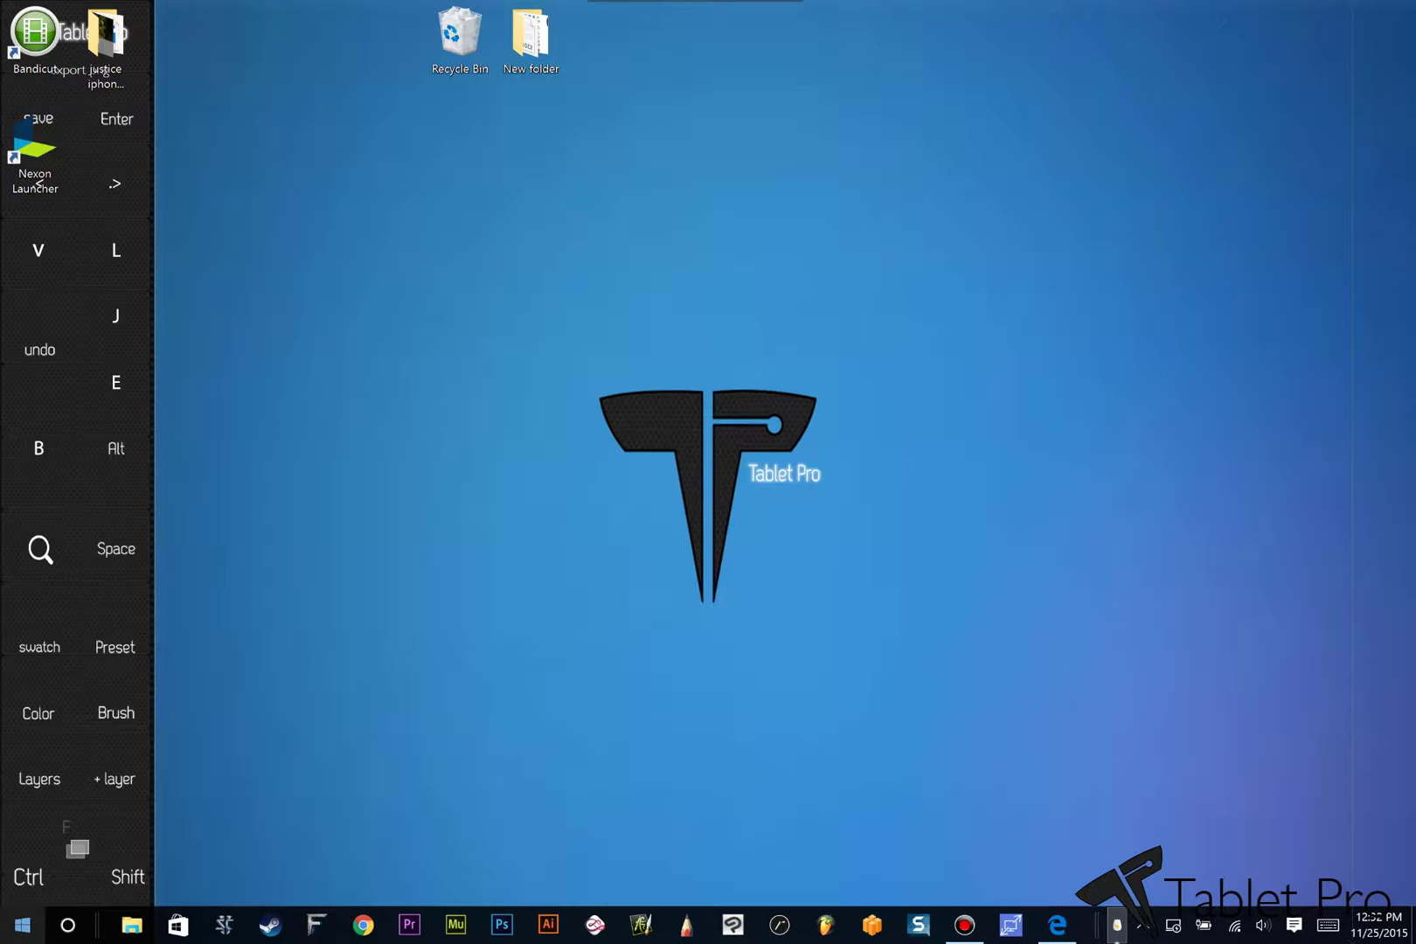
right_click(32, 919)
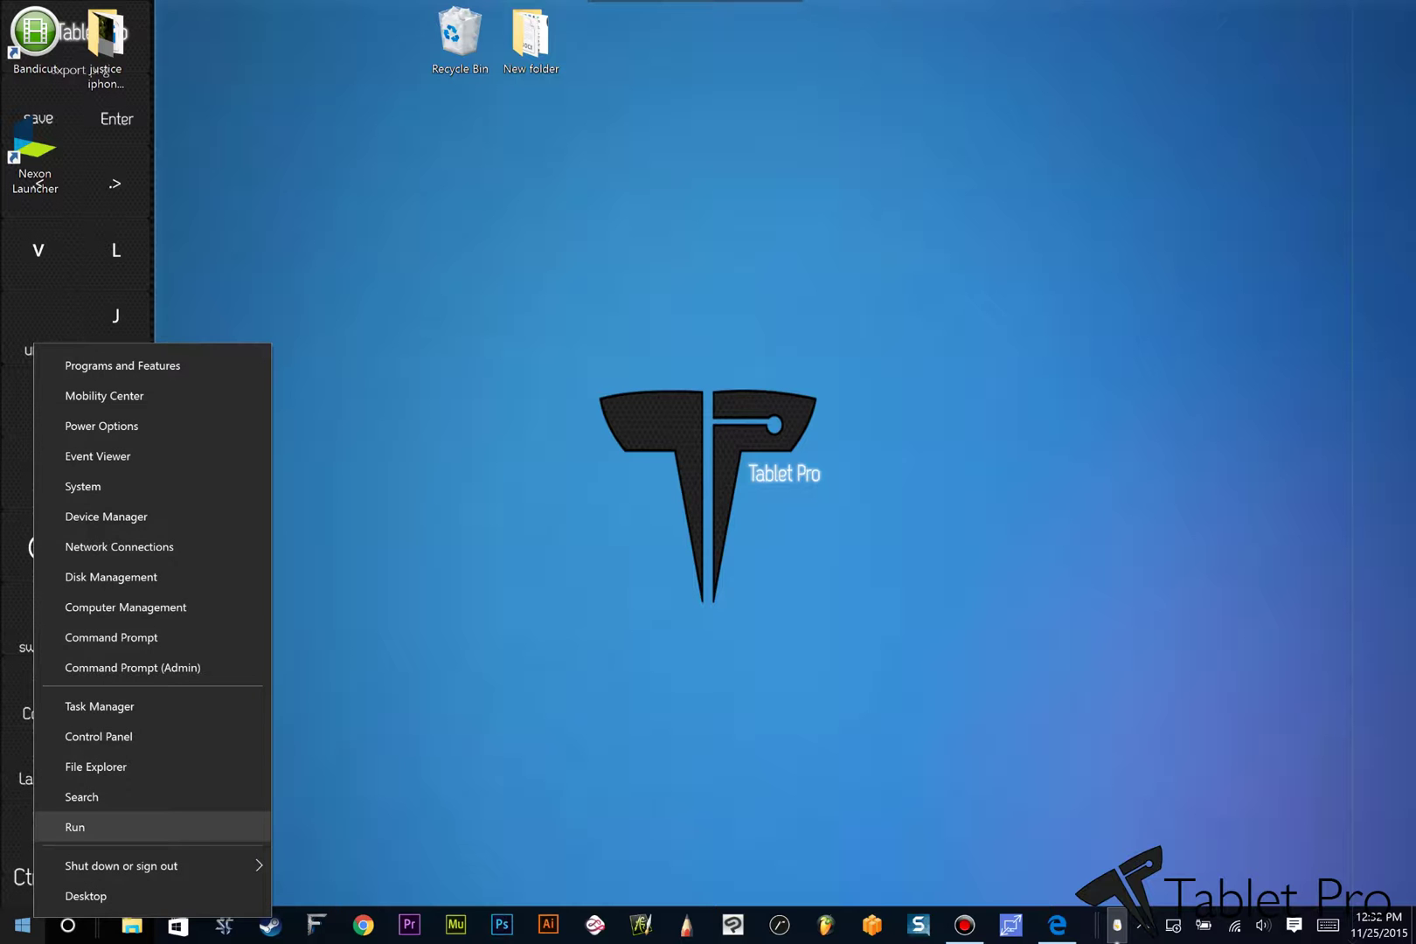
key(Return)
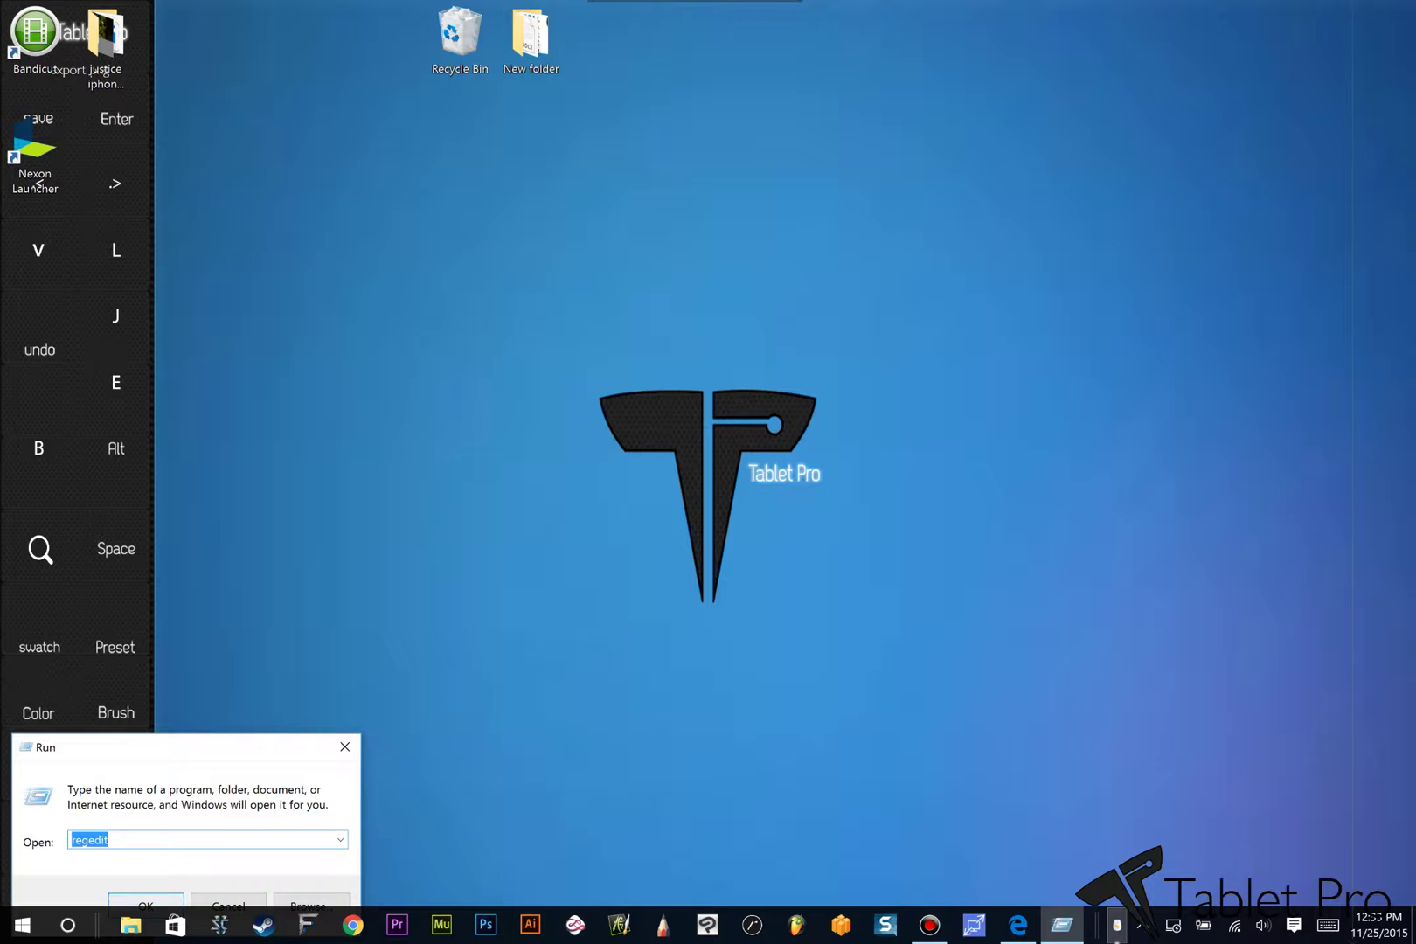
key(Return)
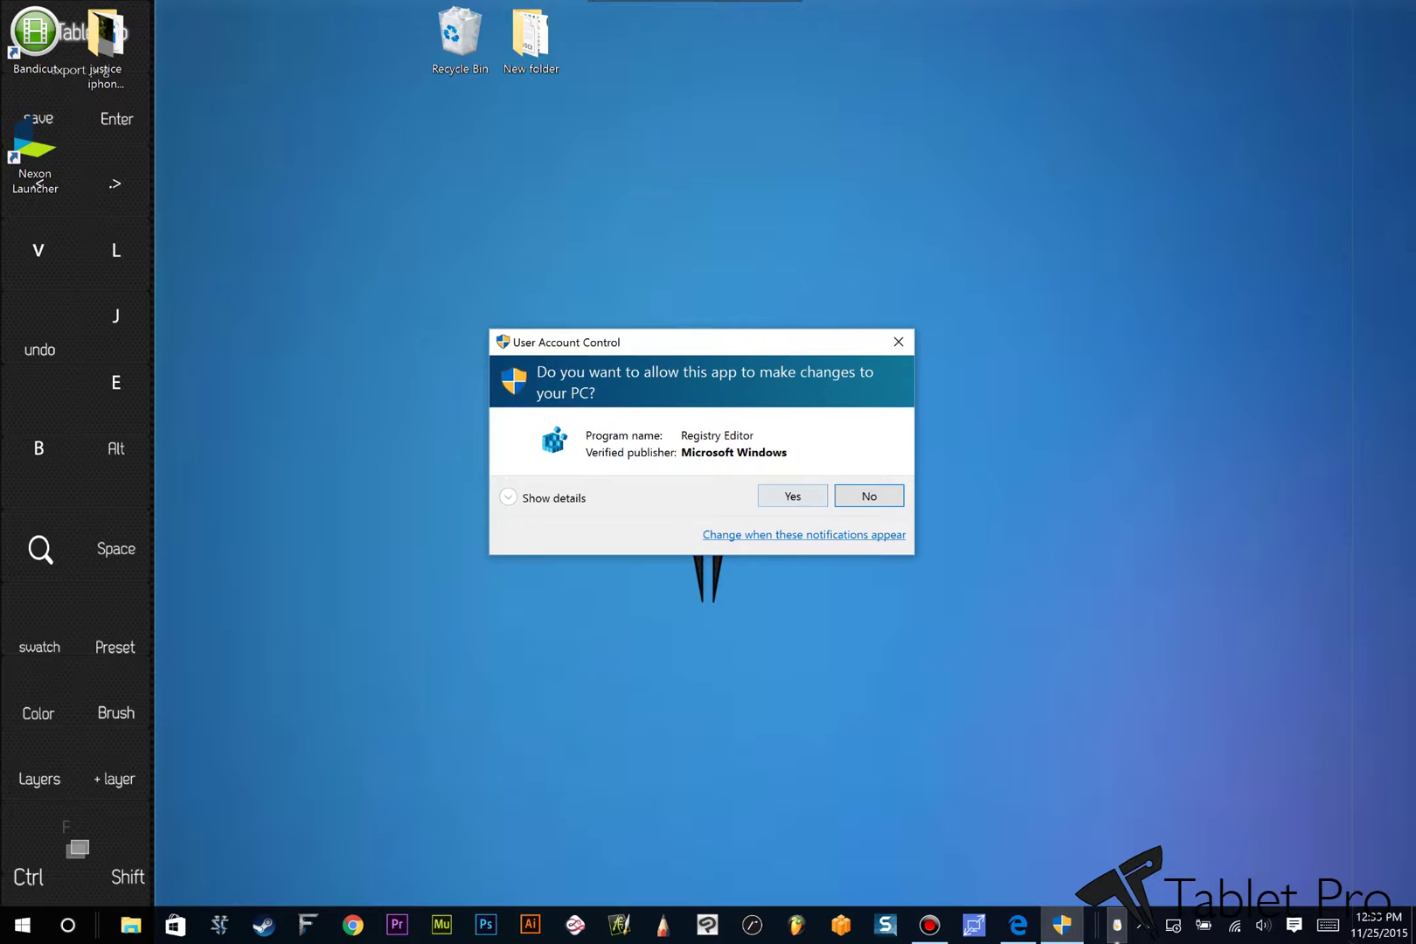
click(792, 495)
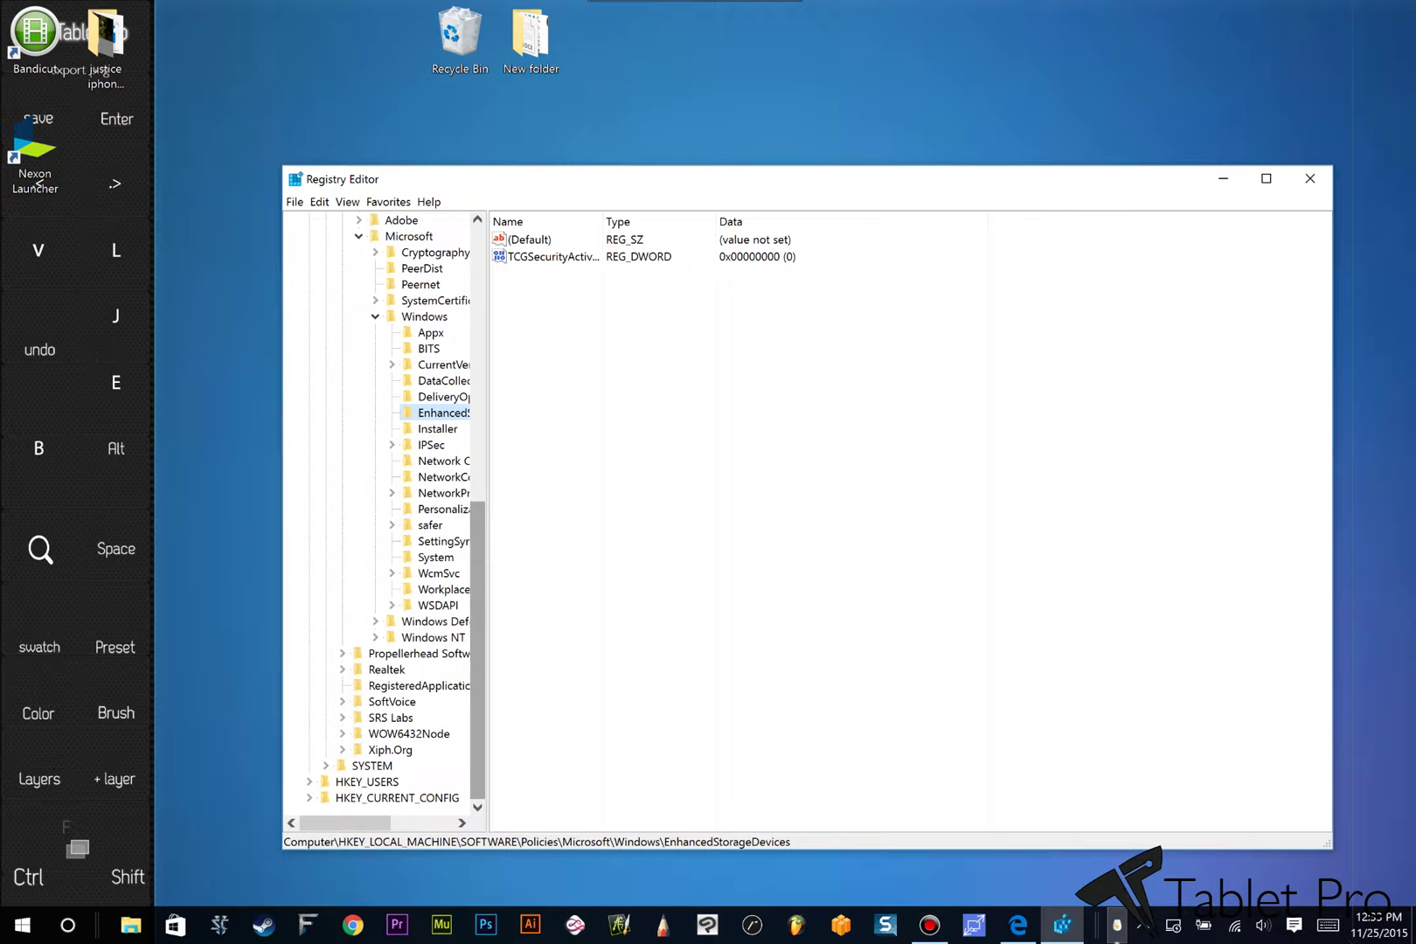
- Examine the registry tree from HKEY_LOCAL_MACHINE through SOFTWARE, Policies and Microsoft down to the subkeys of Windows
drag(477, 650, 478, 375)
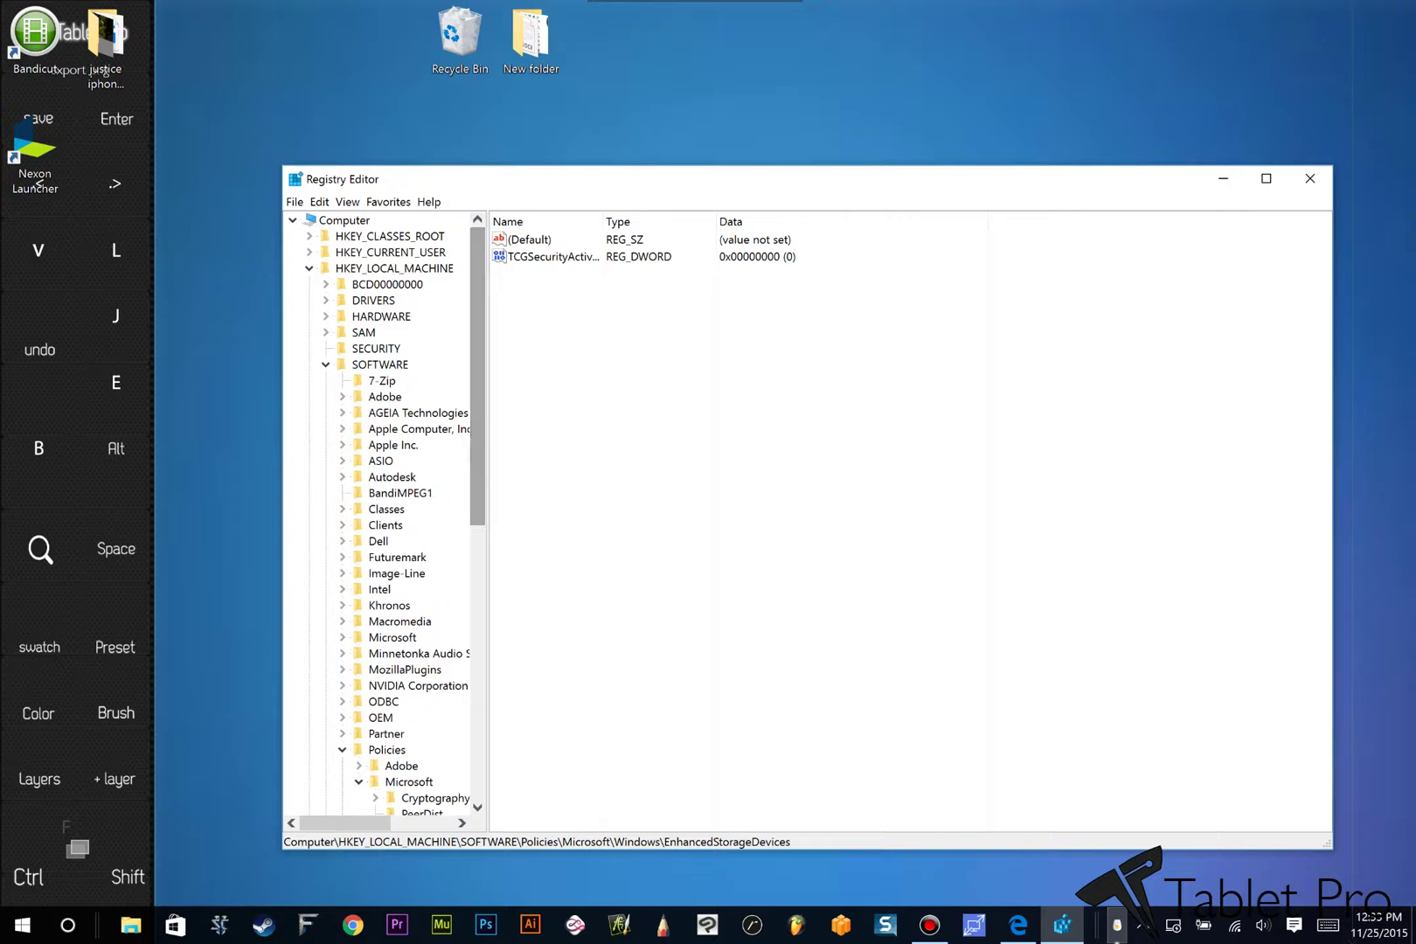
click(295, 202)
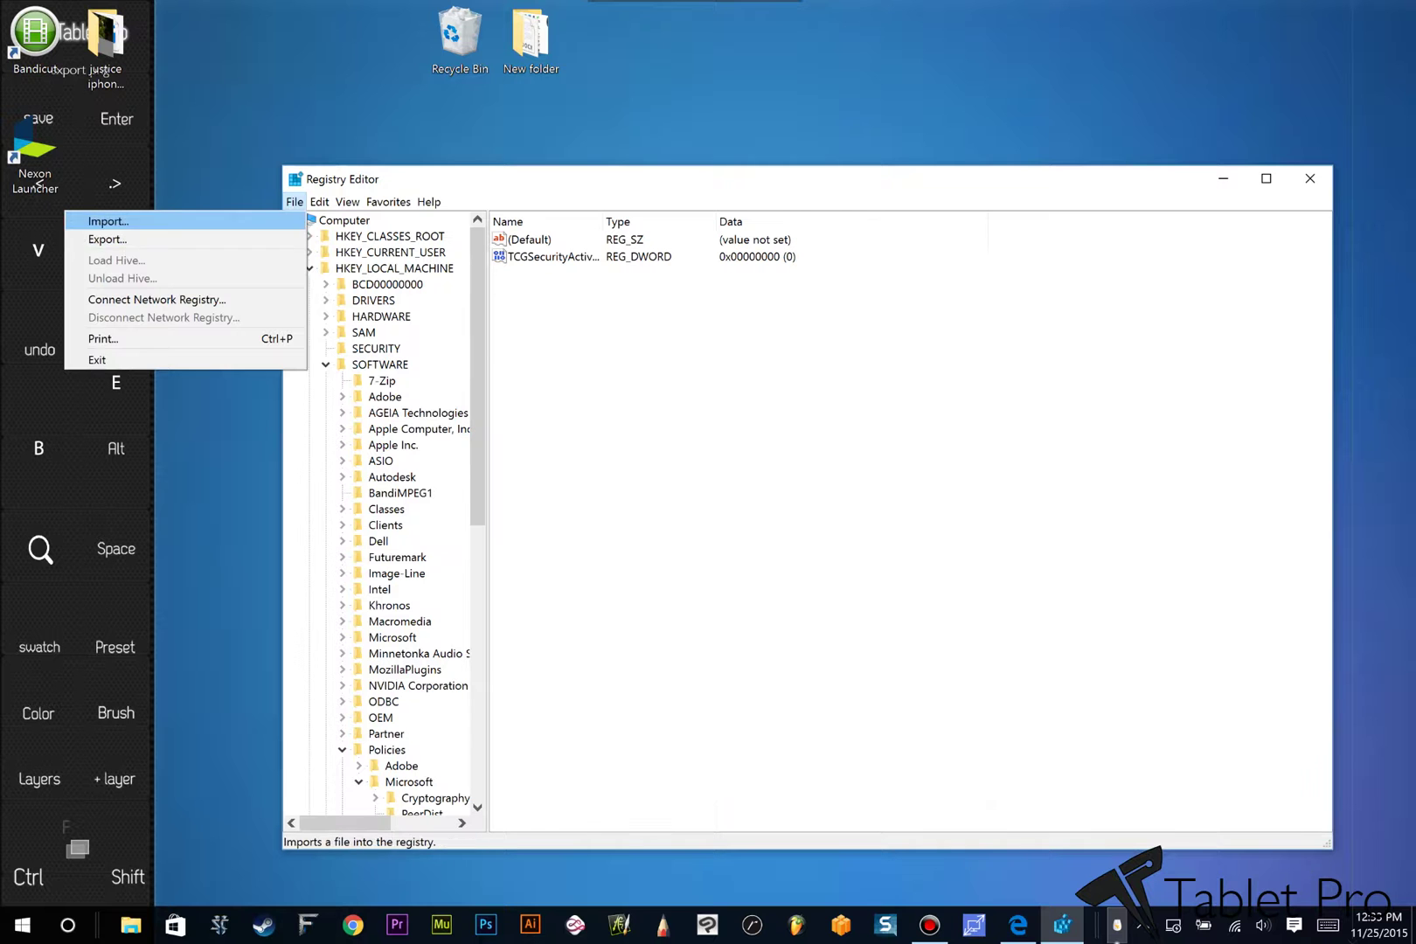
mouse_move(319, 202)
mouse_move(428, 202)
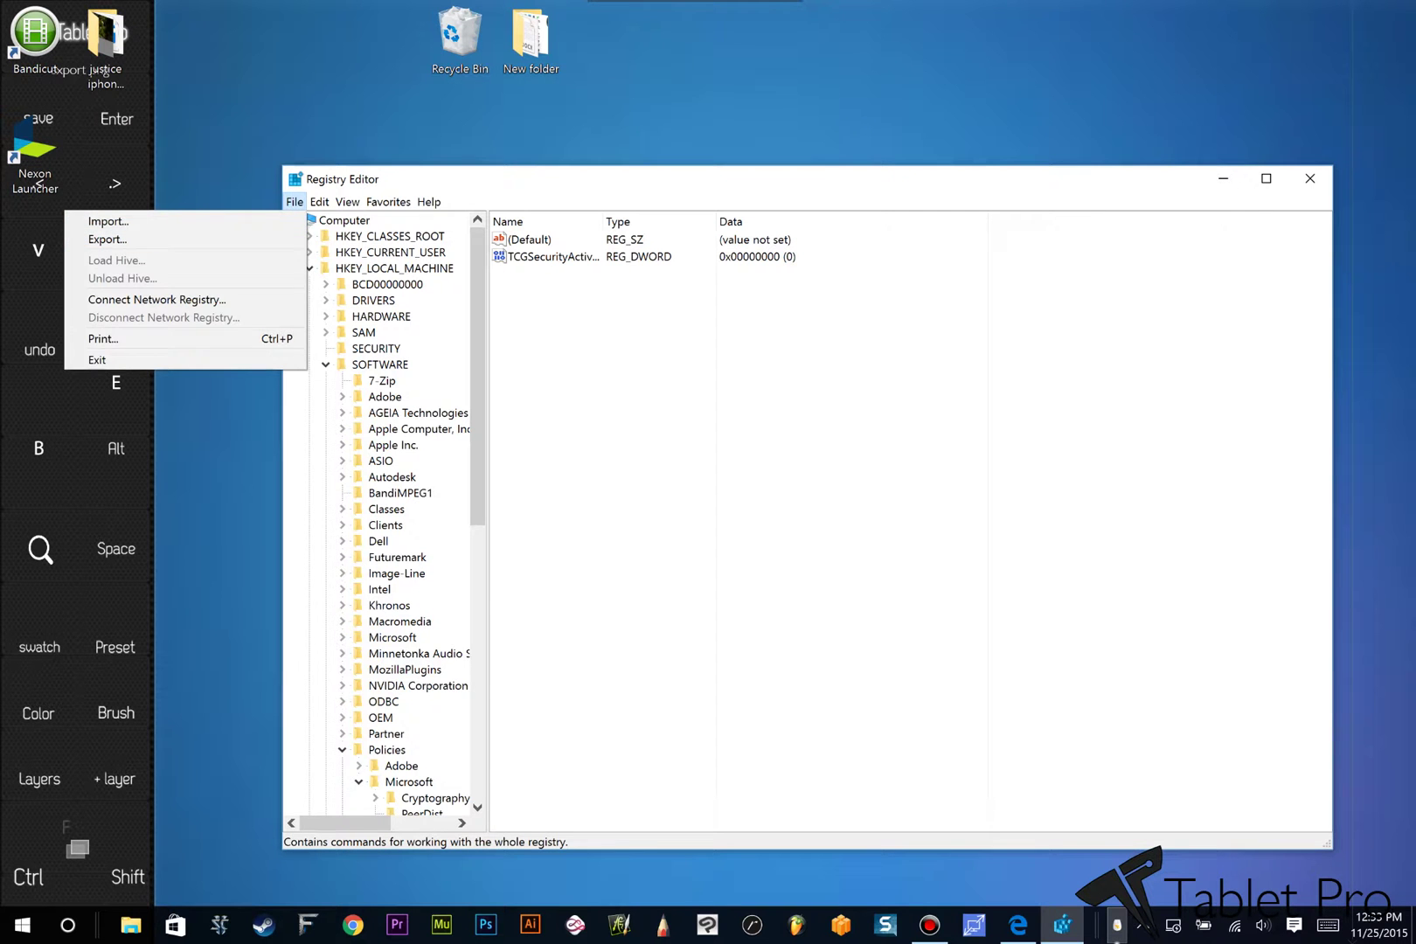
click(428, 202)
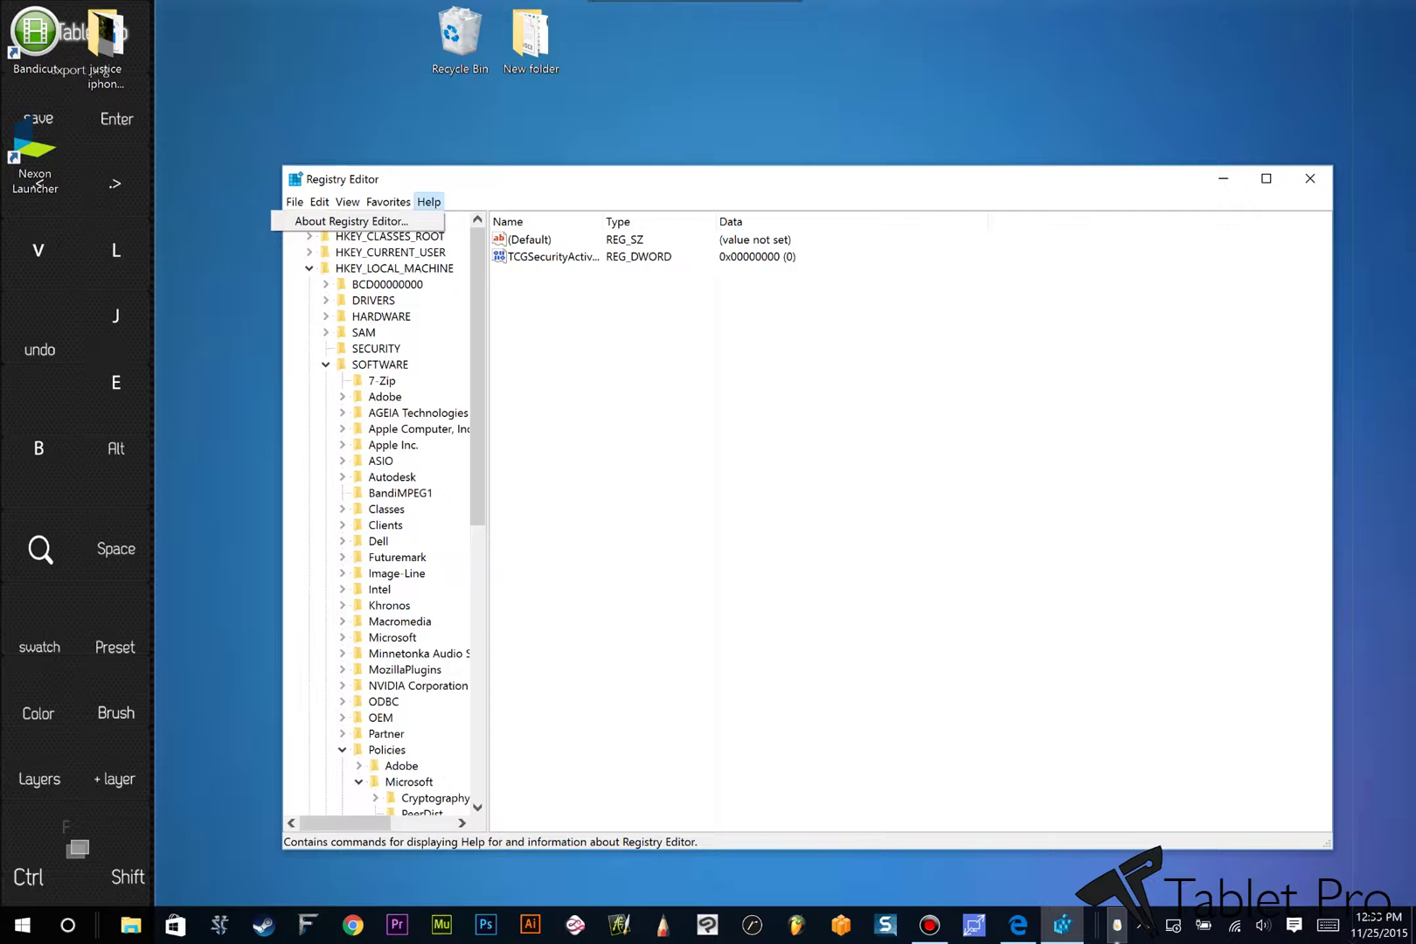
drag(478, 375, 478, 545)
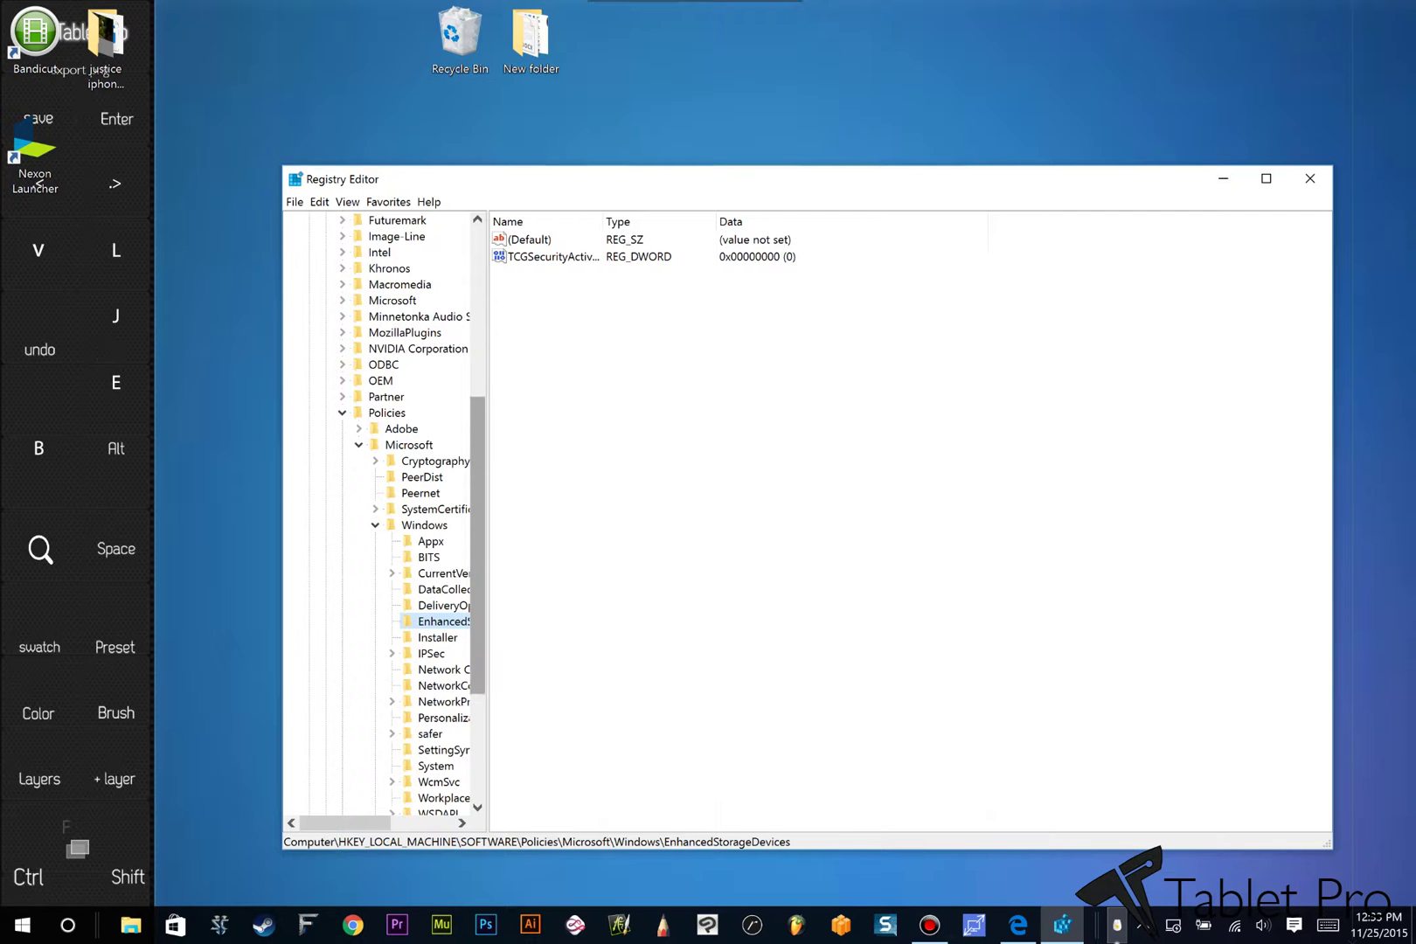
drag(477, 545, 477, 651)
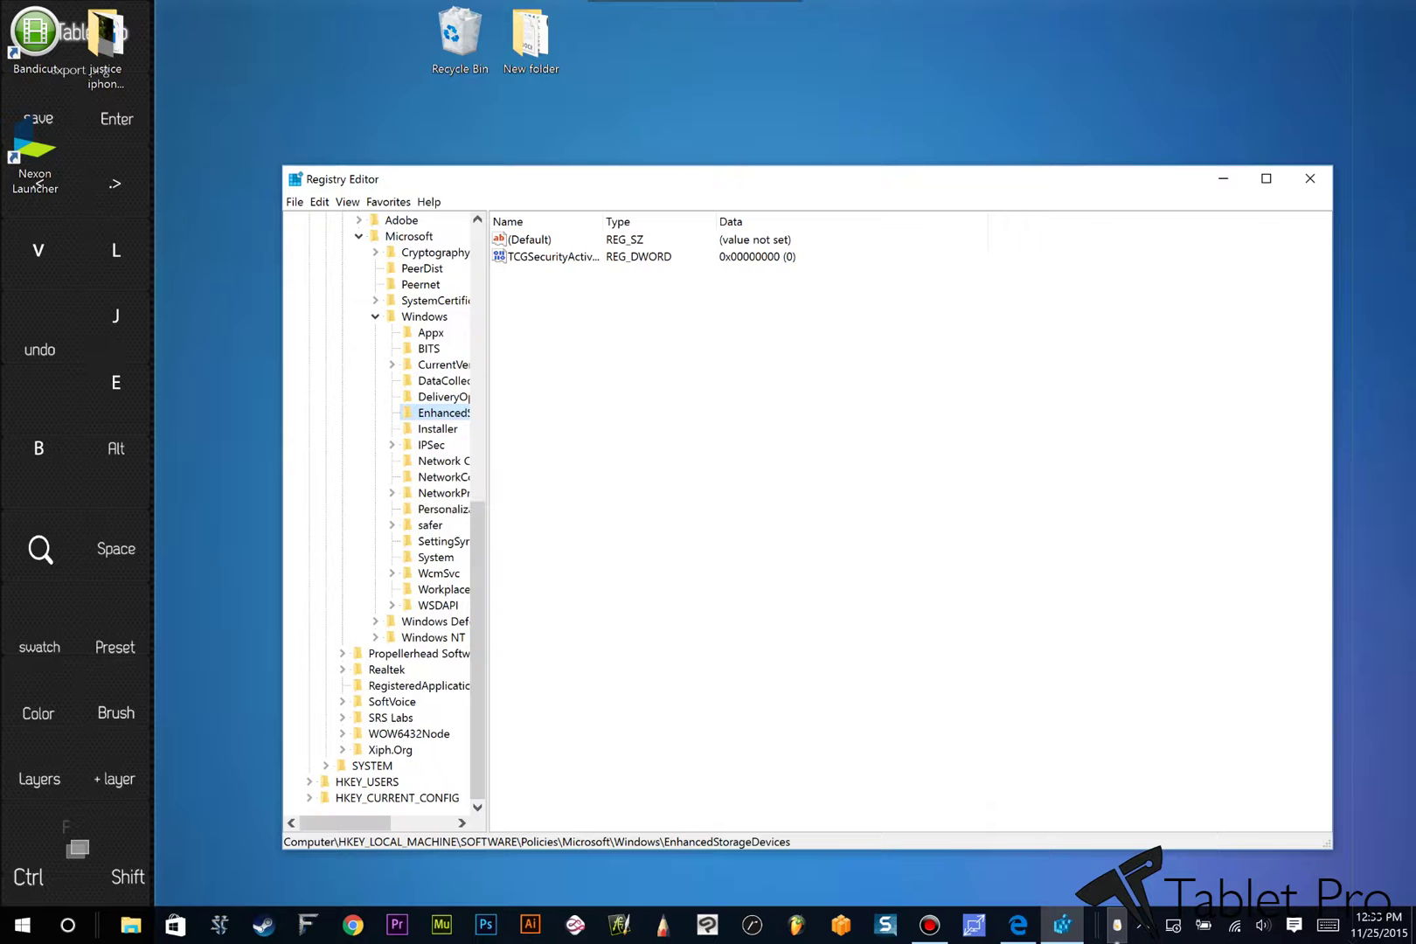
right_click(435, 462)
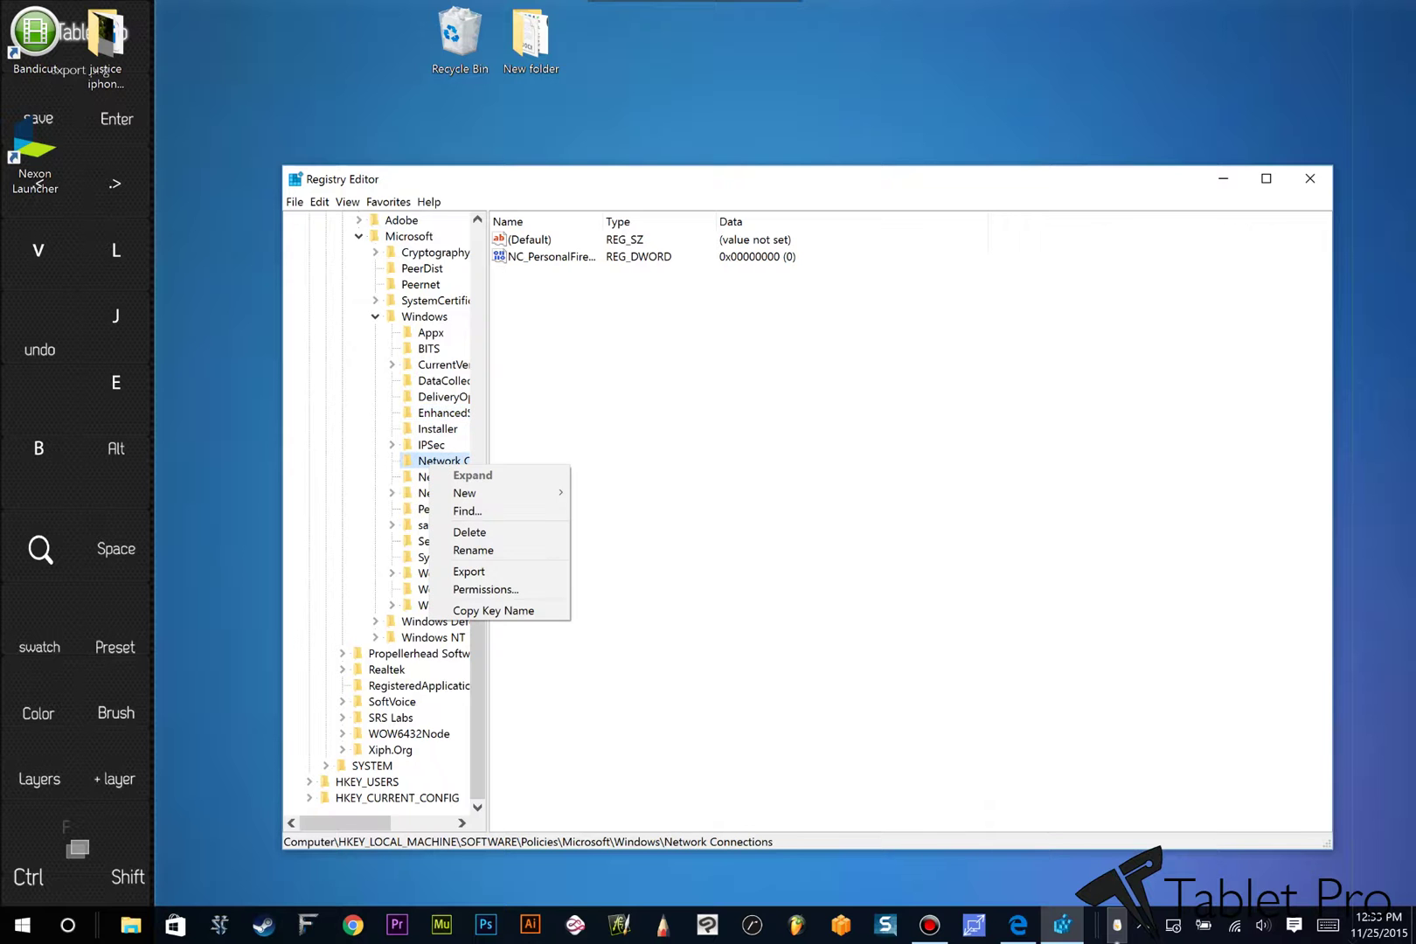
mouse_move(466, 493)
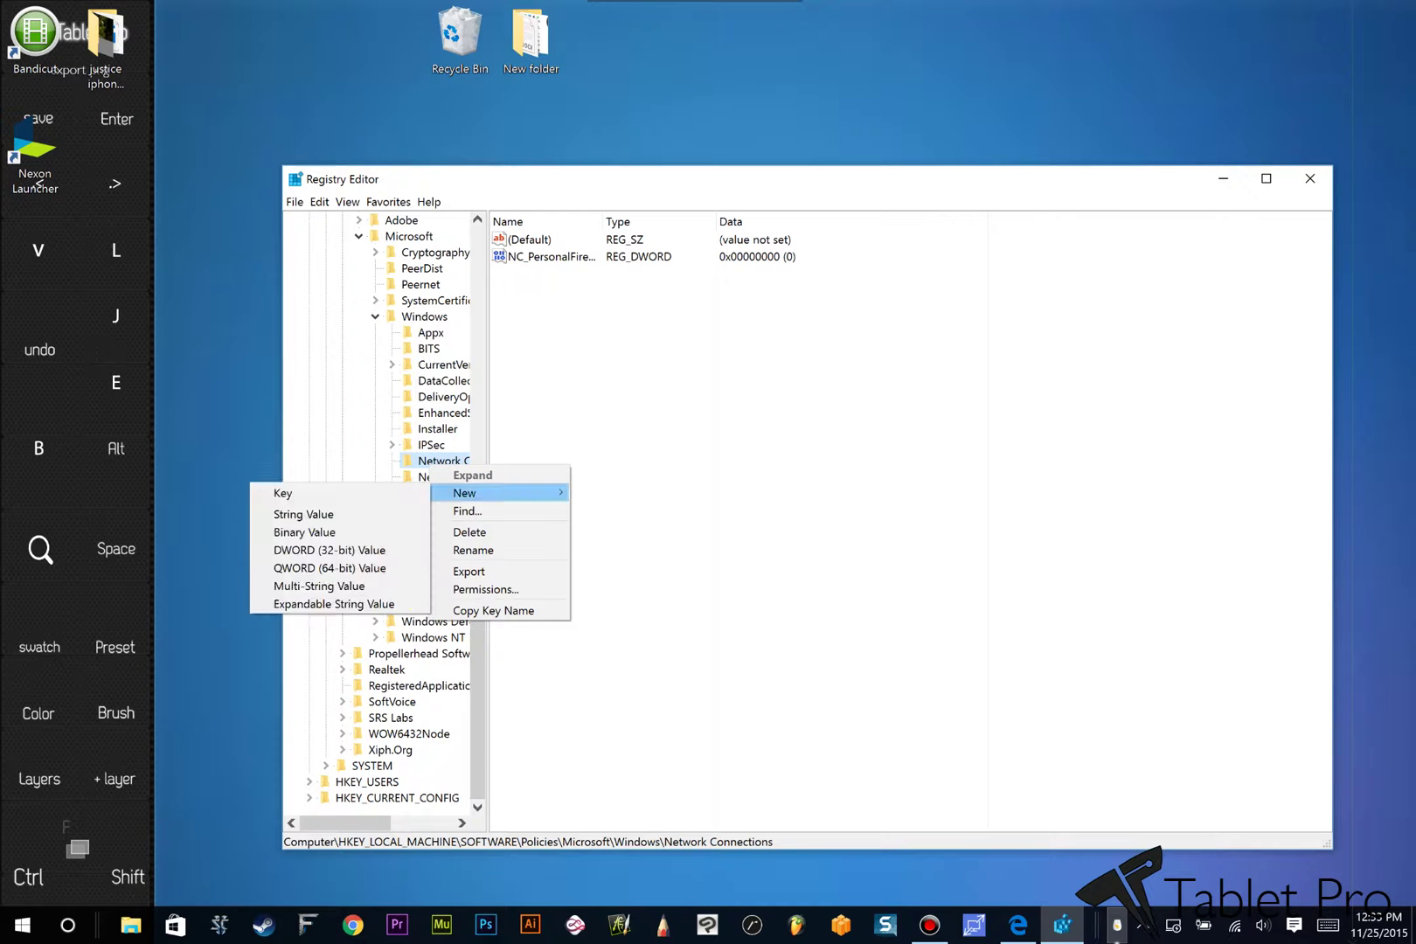
click(282, 493)
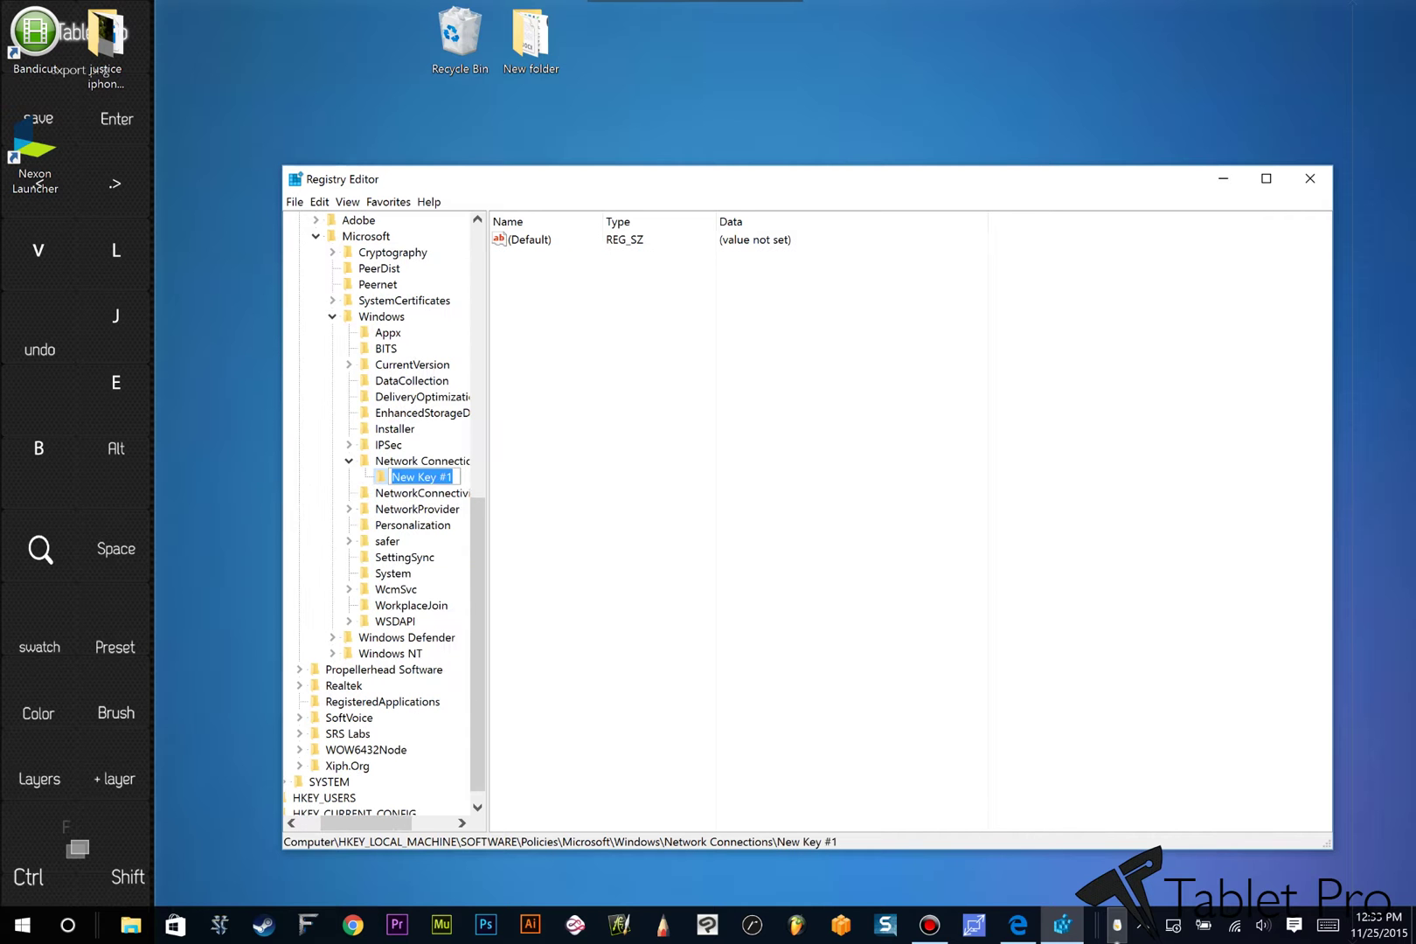
key(BackSpace)
key(Return)
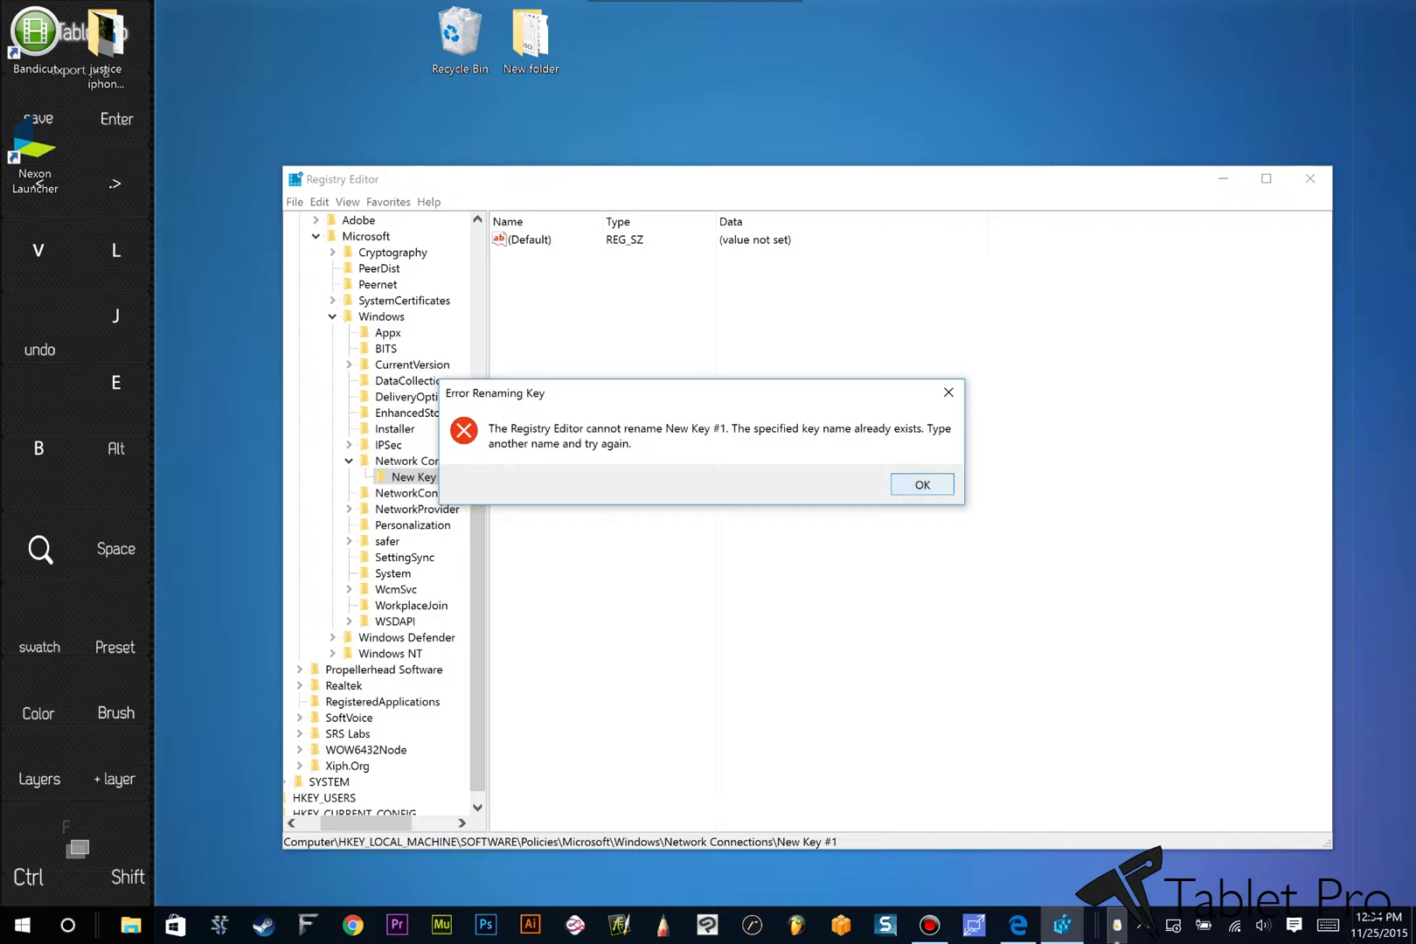
click(922, 484)
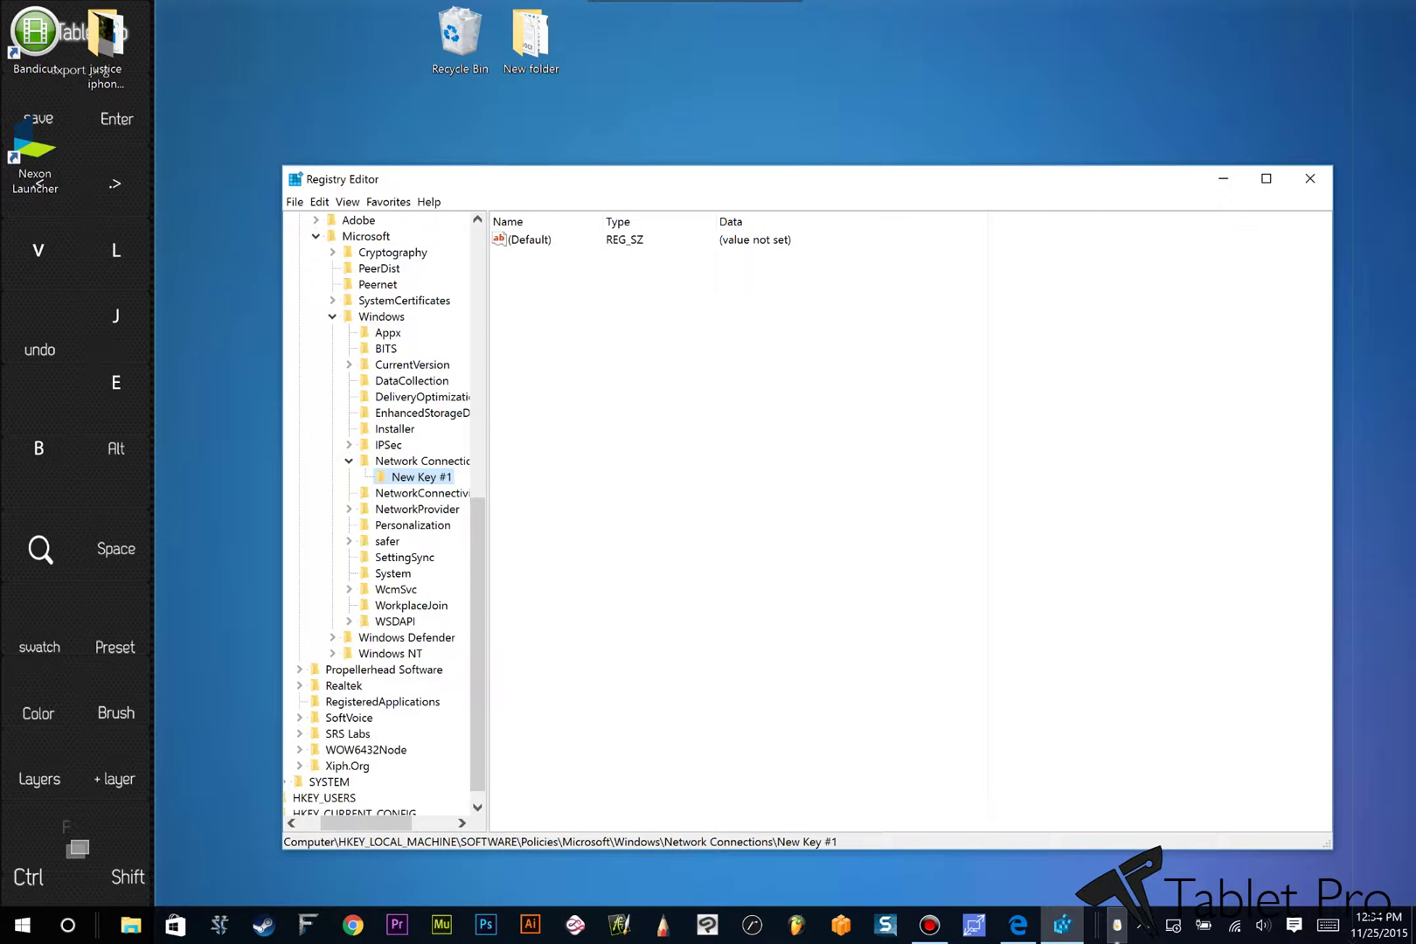
right_click(385, 477)
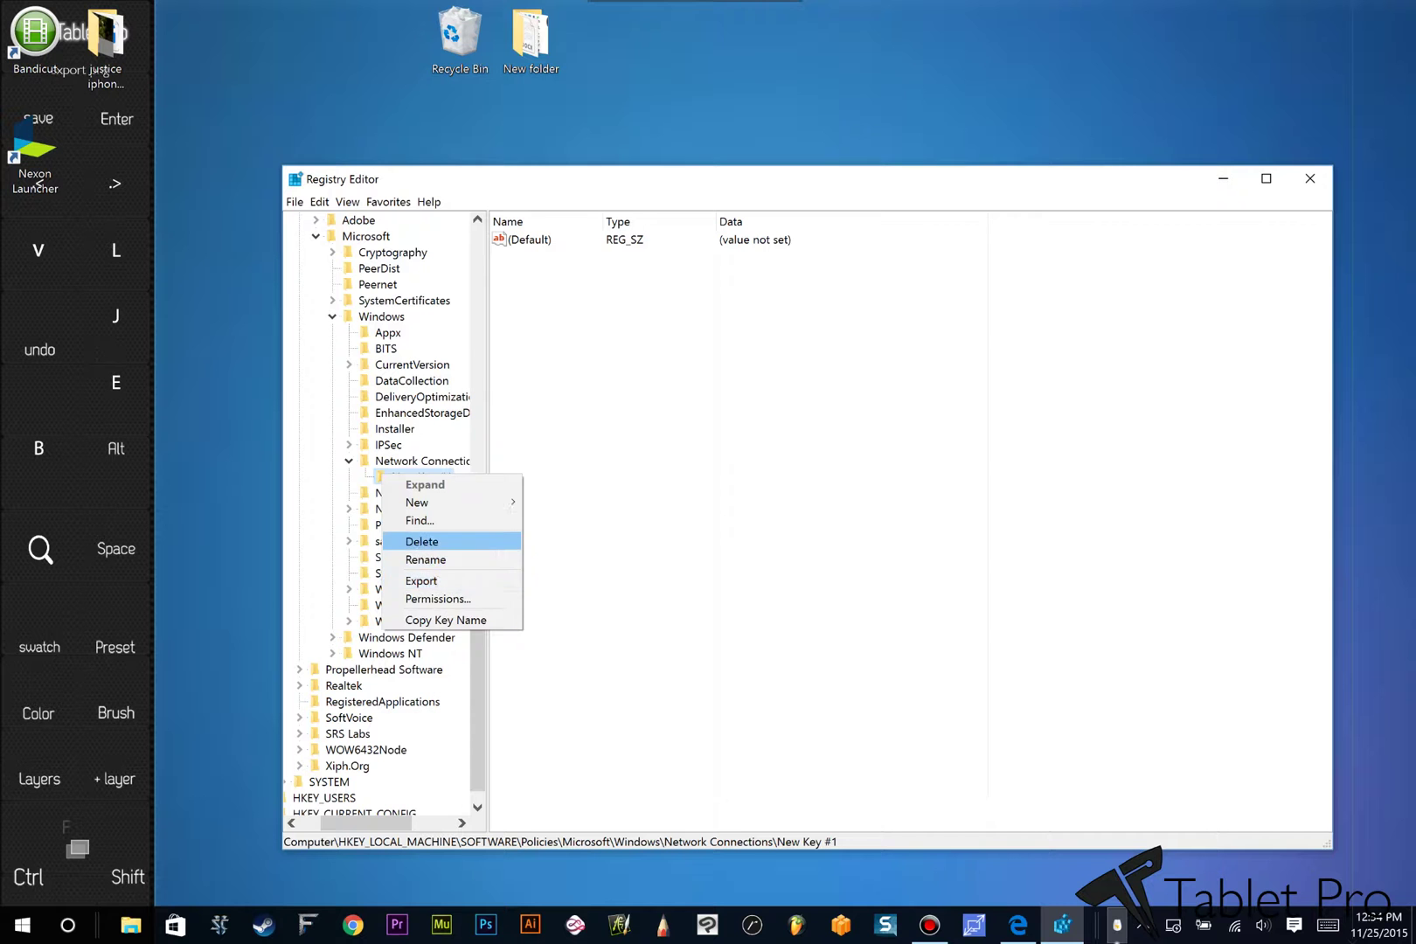
click(422, 541)
click(816, 480)
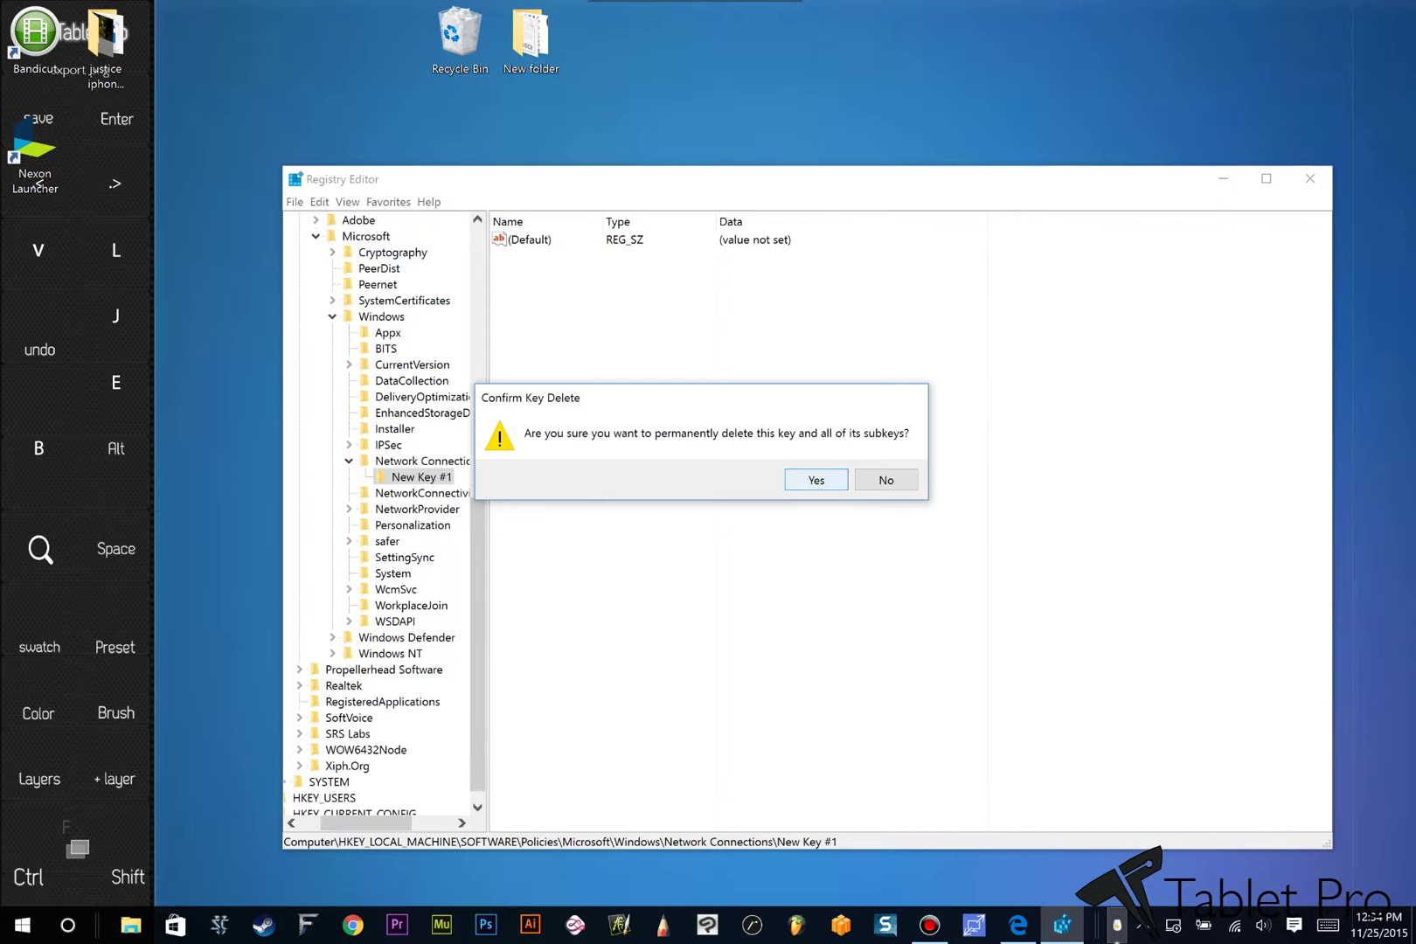
- Create a new key with the default name under HKEY_LOCAL_MACHINE\SOFTWARE\Policies\Microsoft\Windows
click(350, 317)
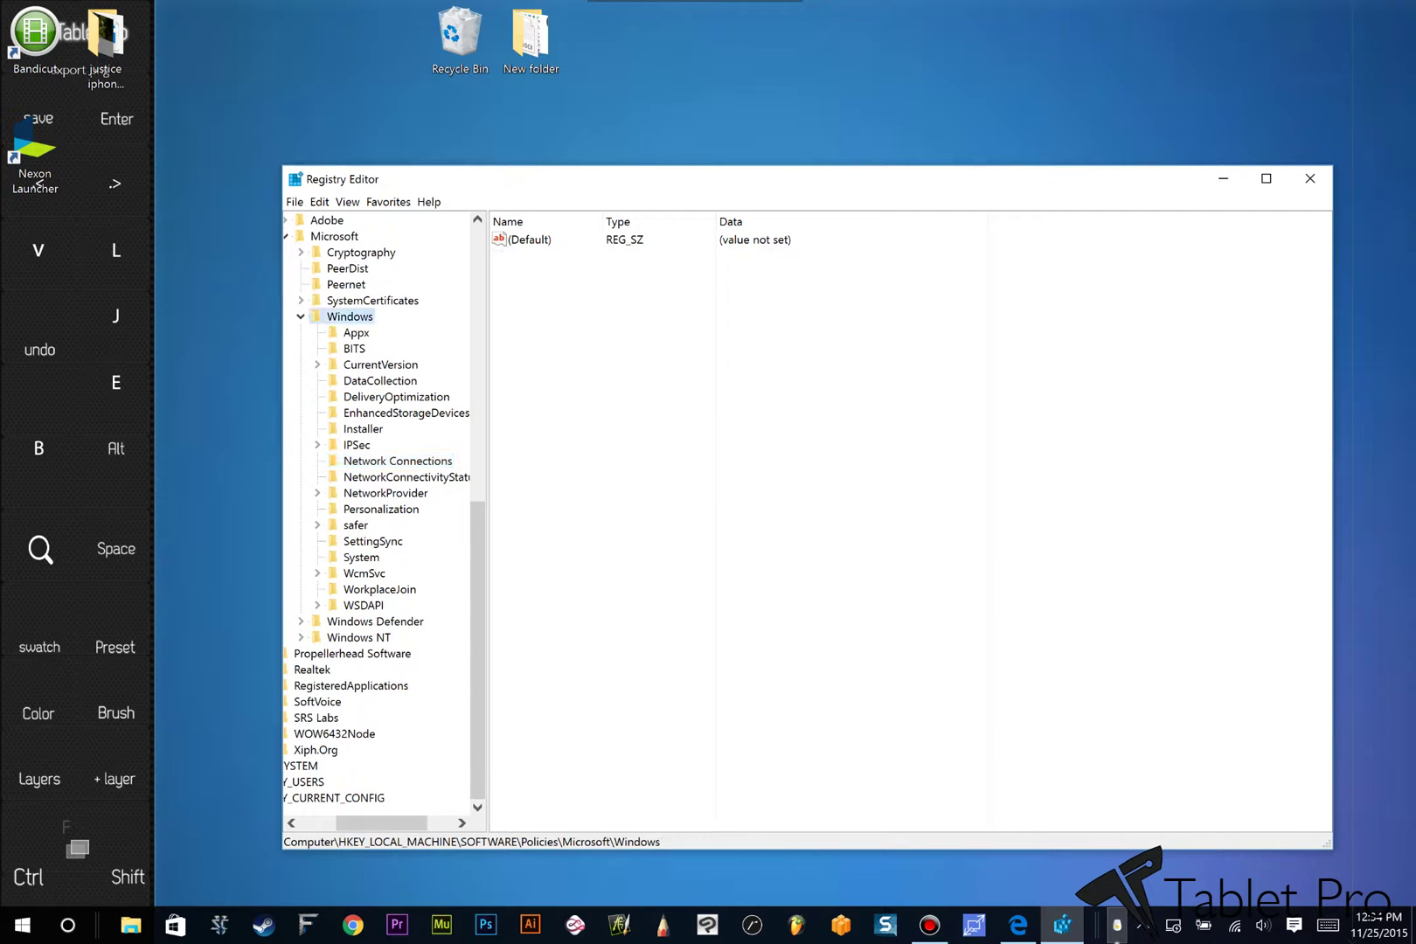
right_click(362, 313)
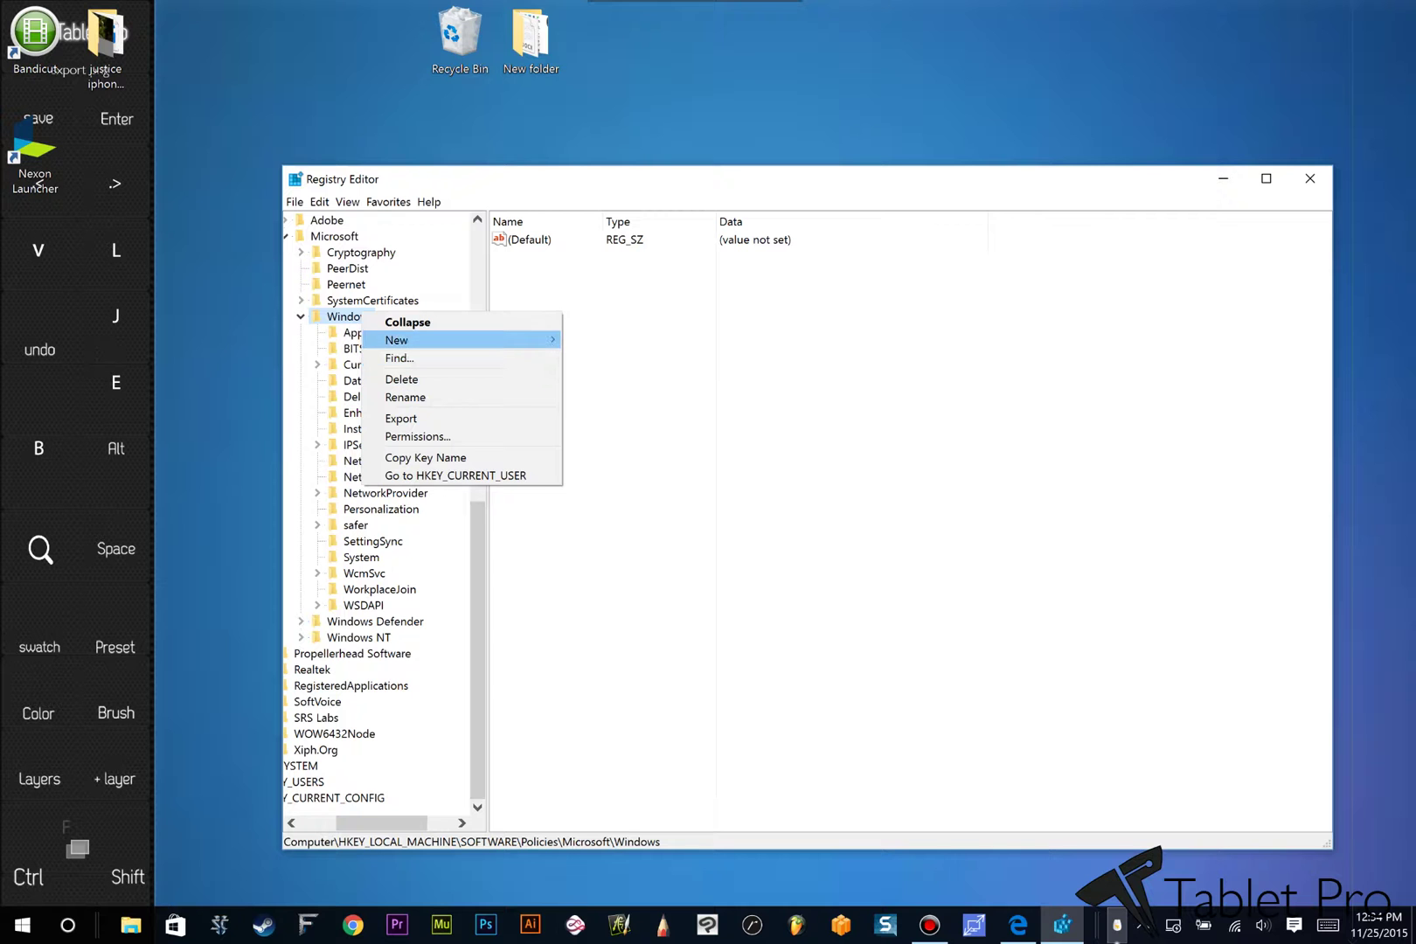
mouse_move(411, 340)
click(215, 340)
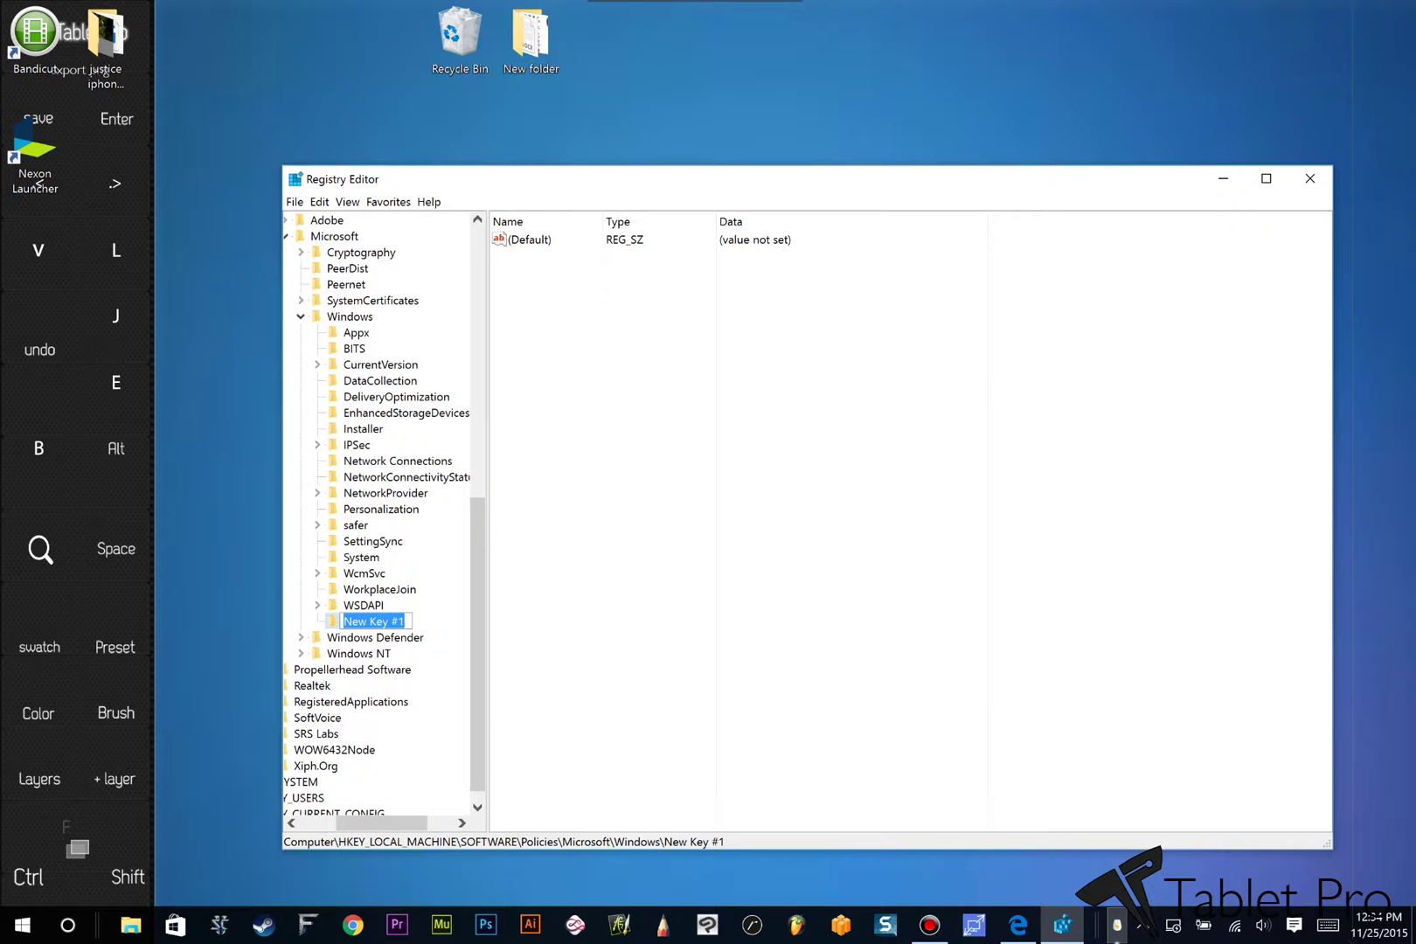
key(Return)
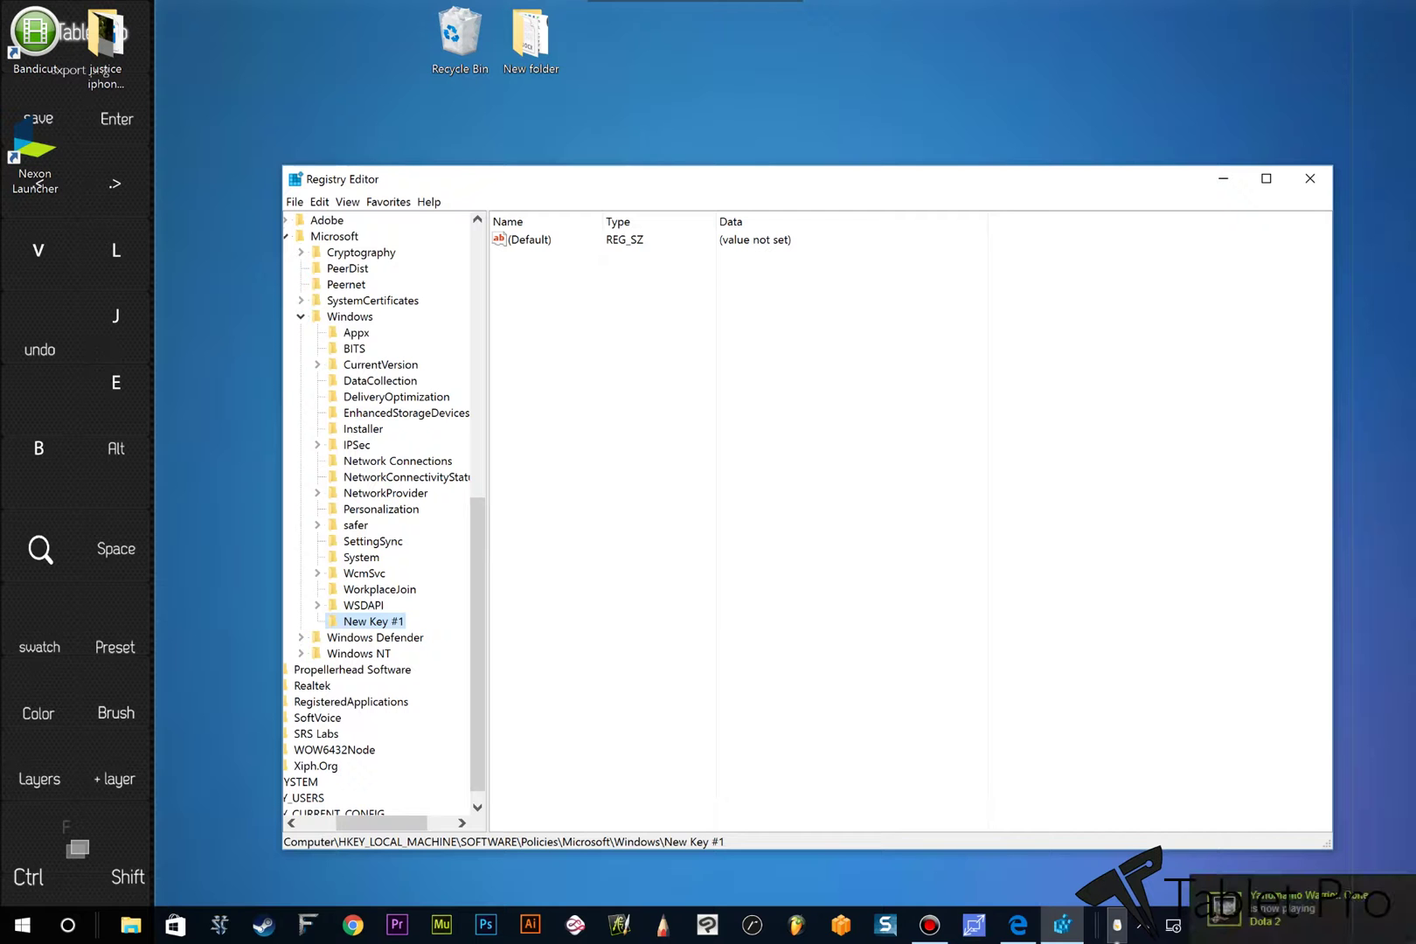
- Delete the existing Personalization key under the Windows policies key
click(381, 509)
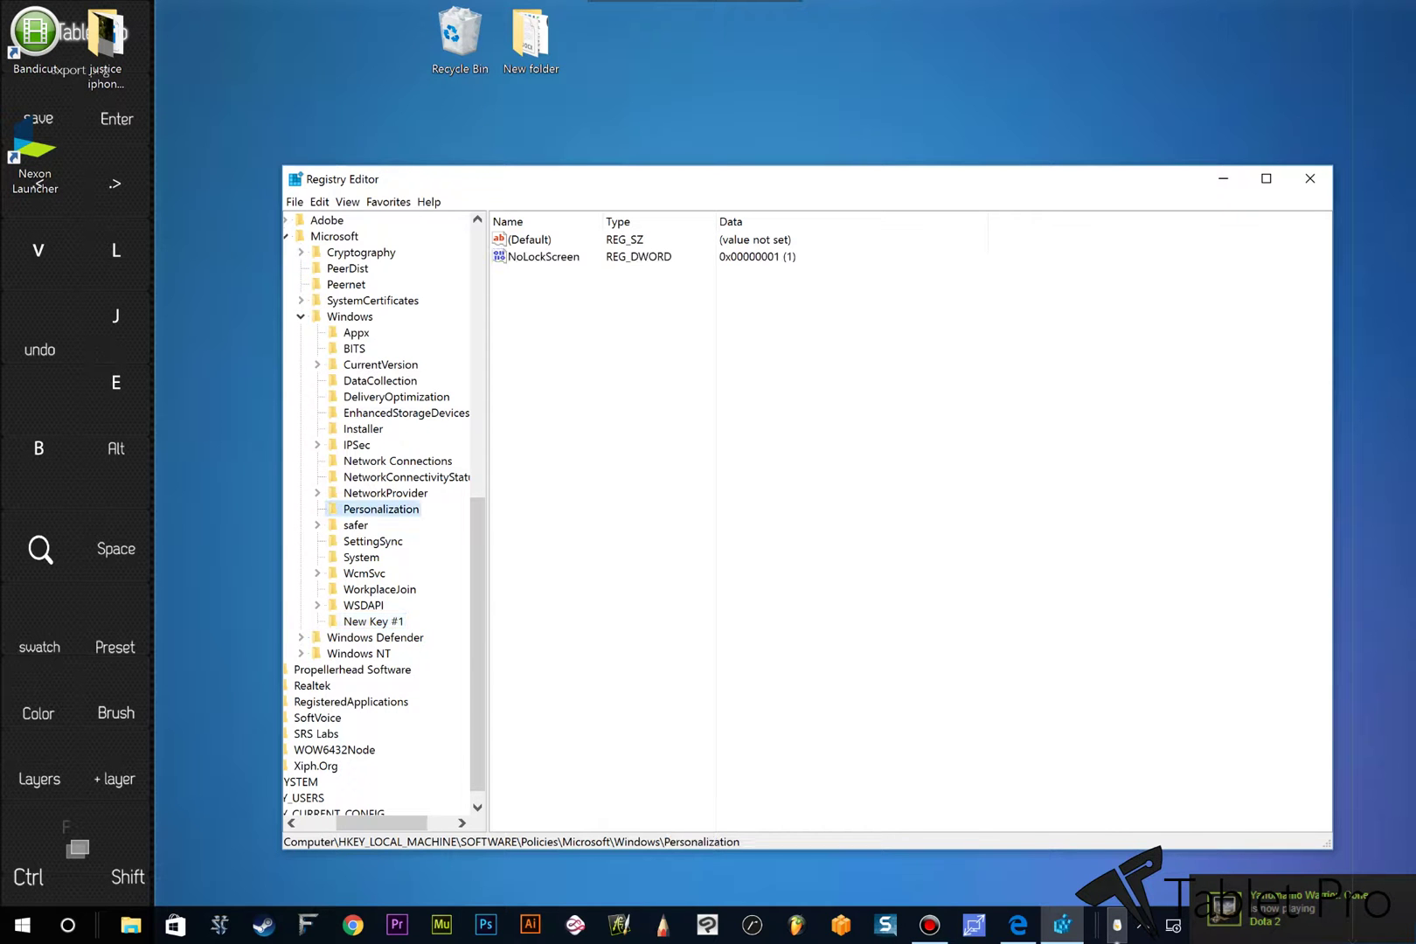
right_click(399, 510)
mouse_move(472, 537)
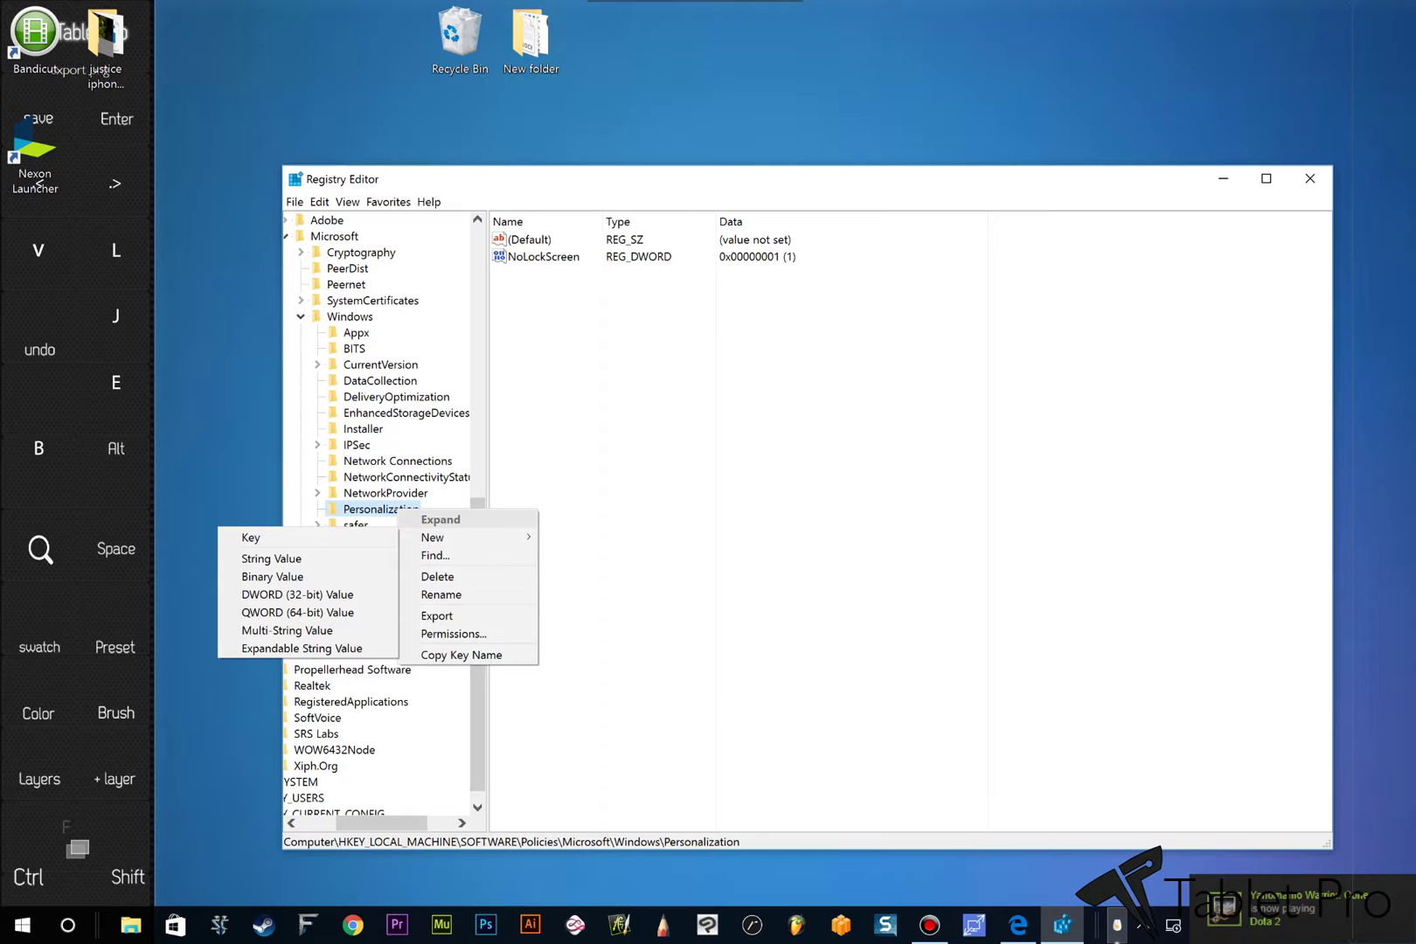
click(437, 576)
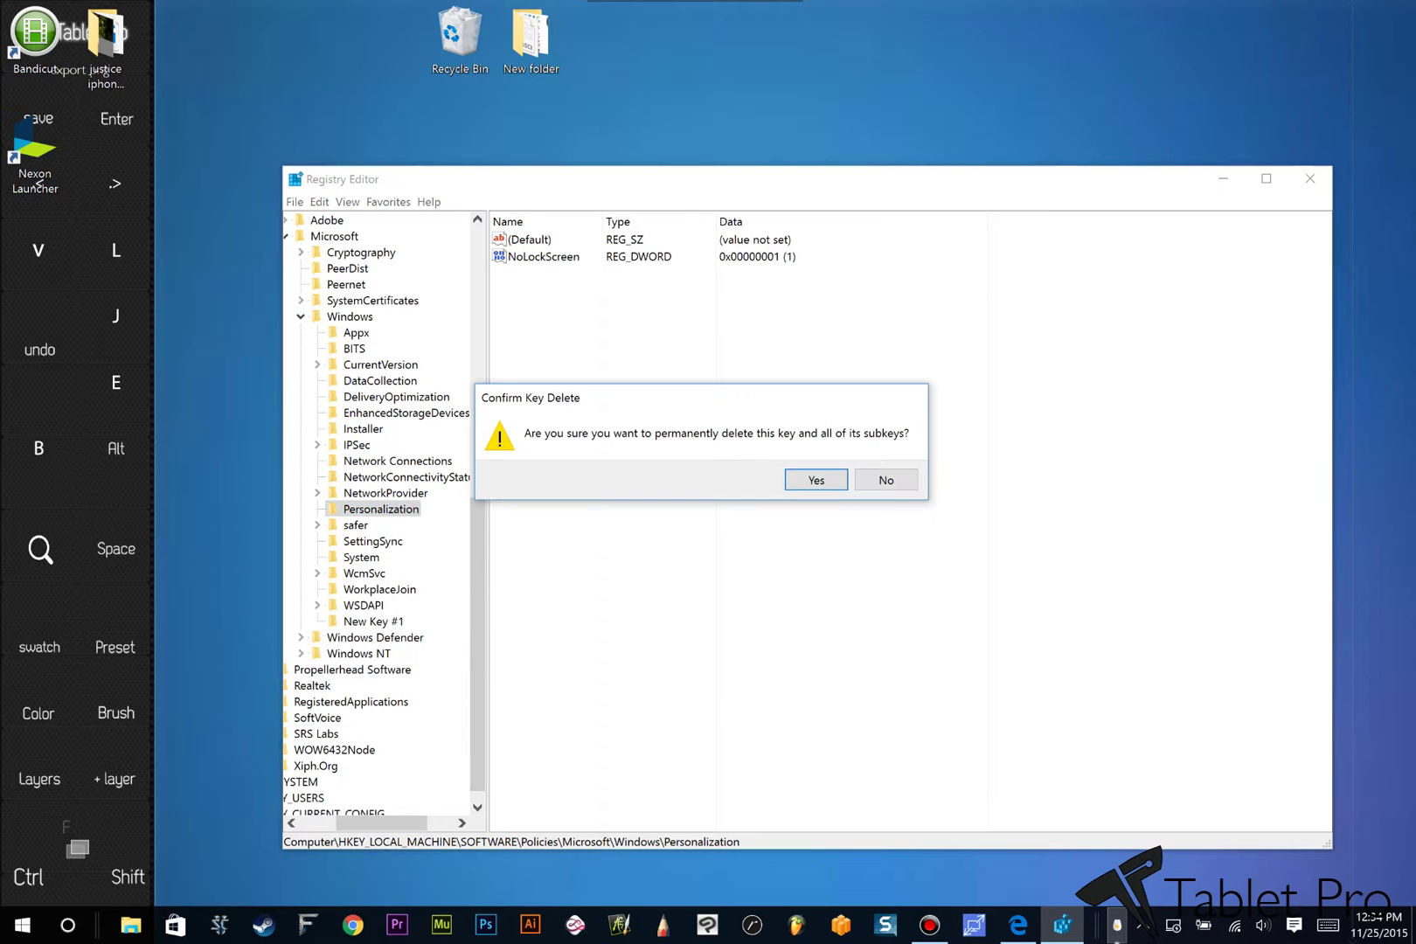
click(809, 480)
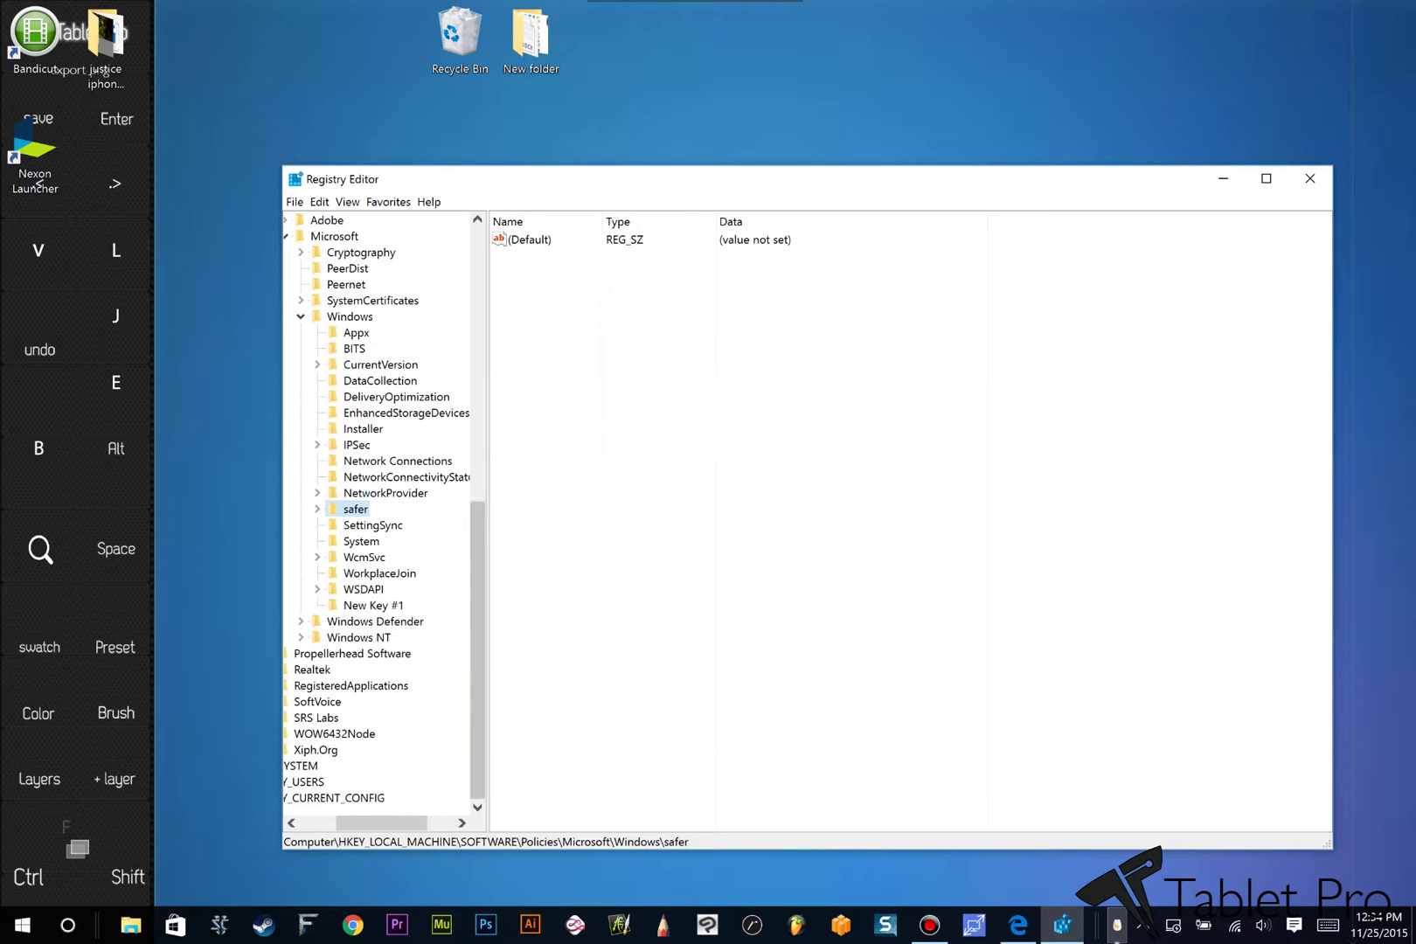
- Rename the newly added key under Windows as Personalization
click(374, 606)
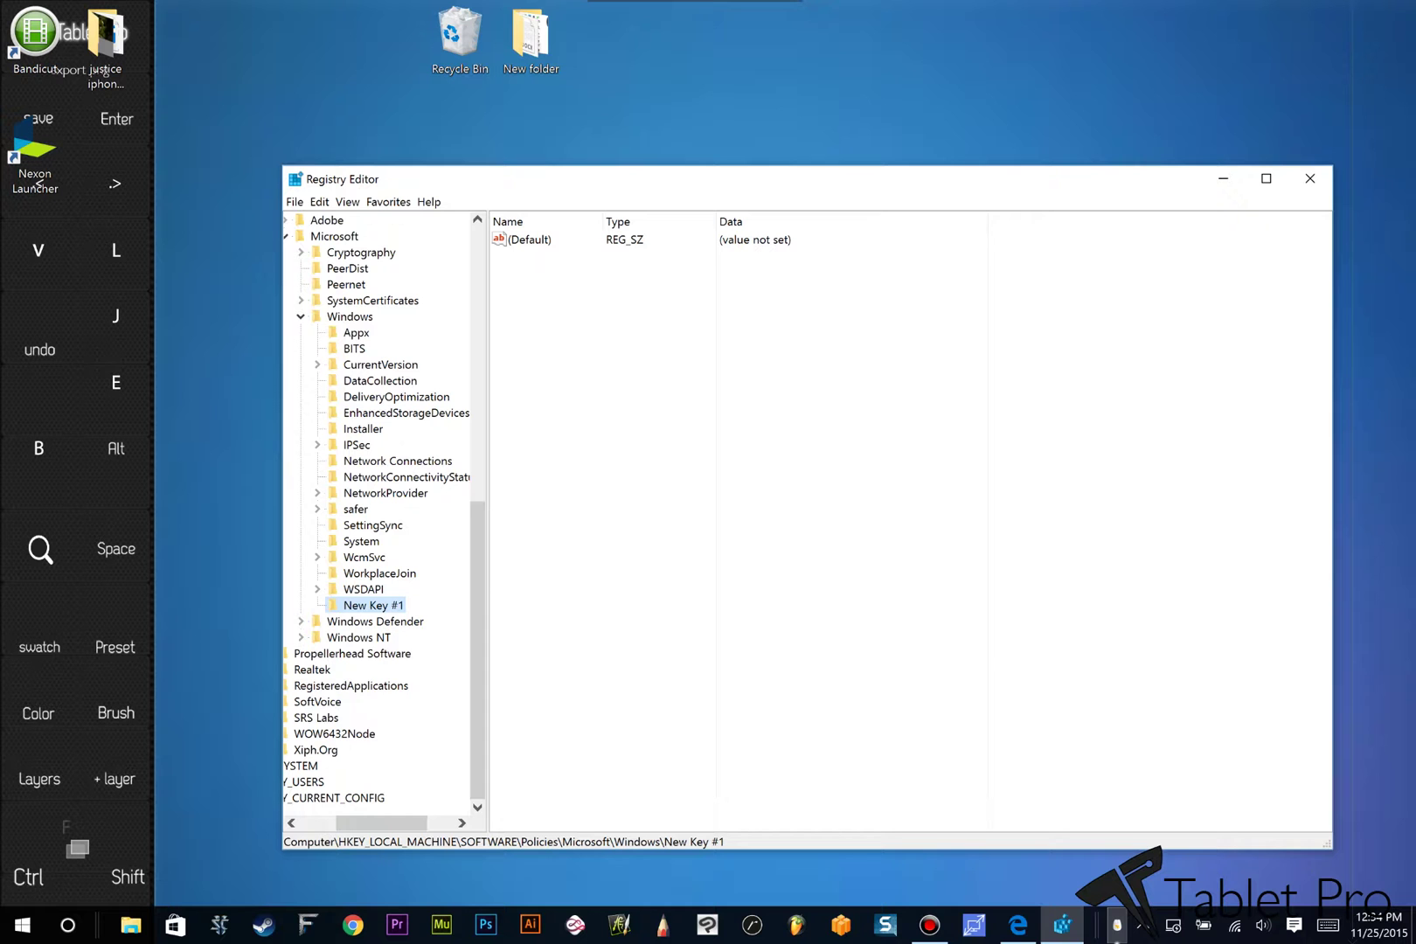
right_click(374, 605)
click(411, 693)
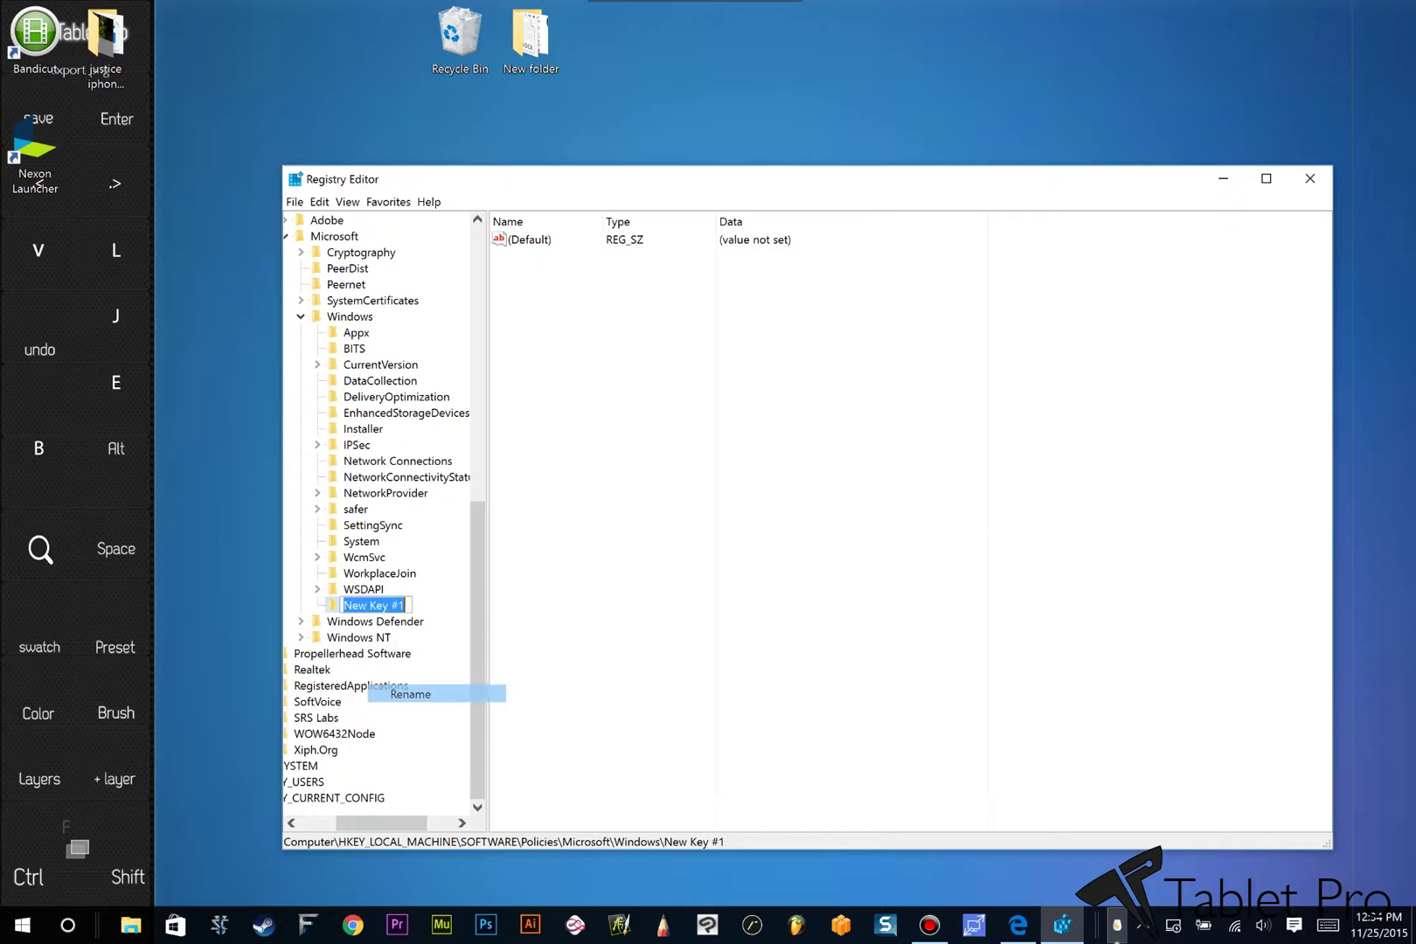
text(j)
key(BackSpace)
text(Per)
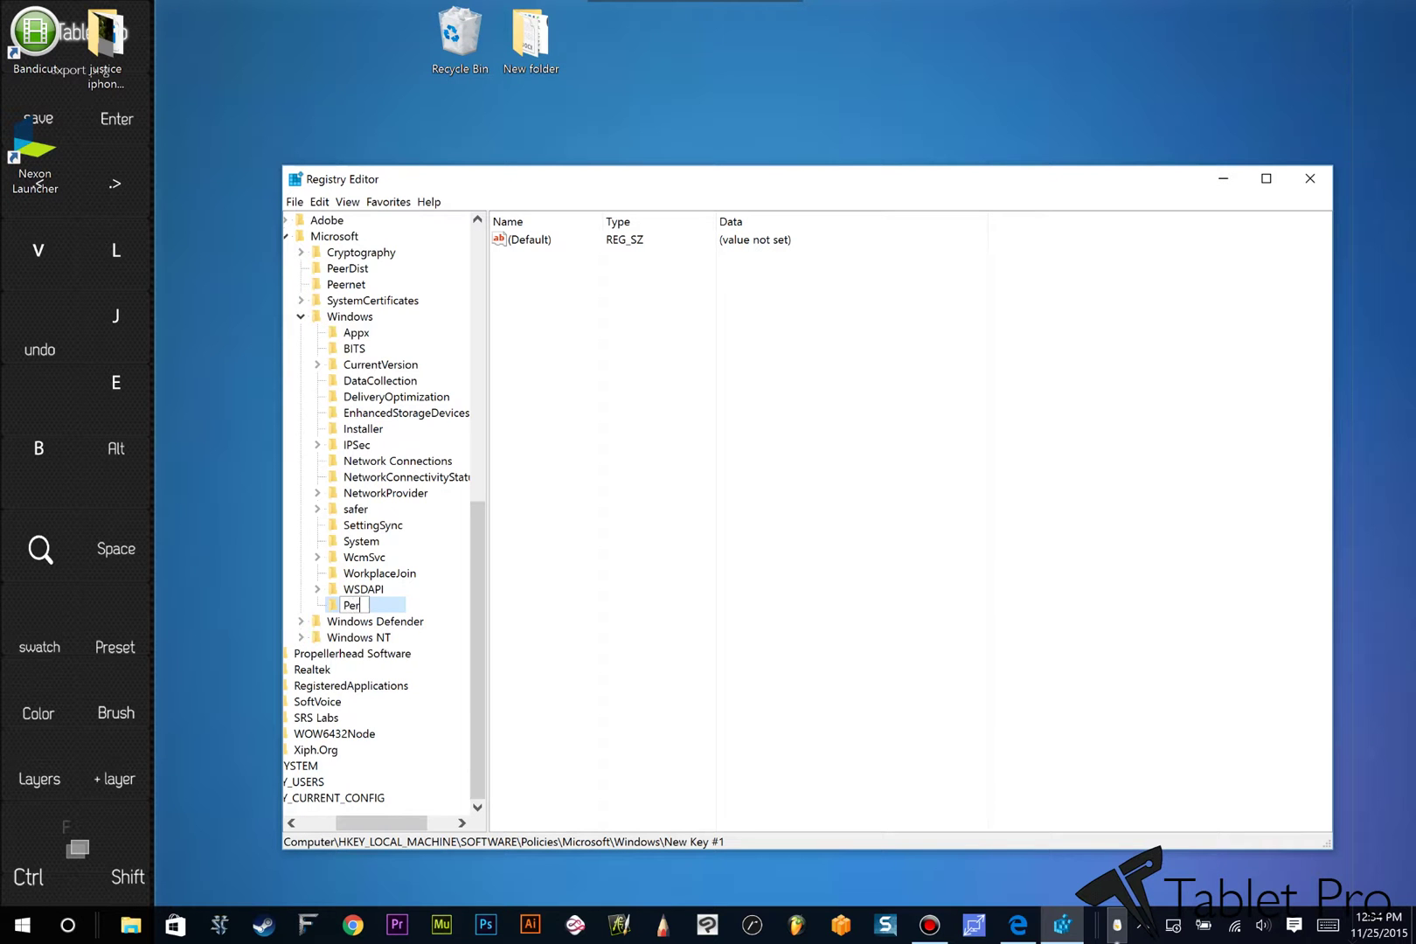
text(sonalization)
key(Return)
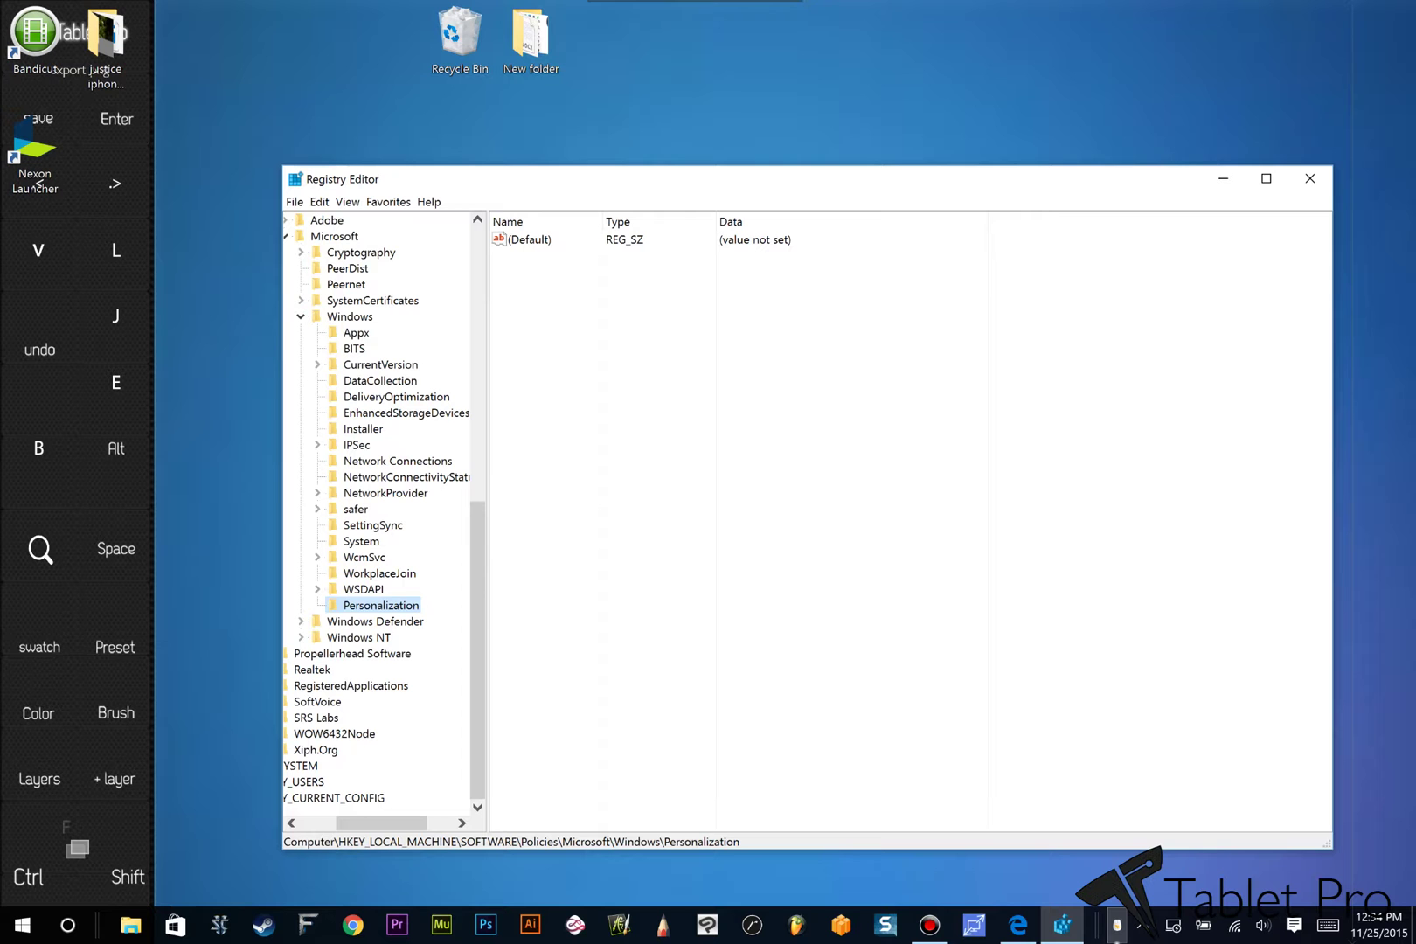
- Create a DWORD (32-bit) value named NoLockScreen in the Personalization key
click(363, 590)
click(380, 606)
right_click(659, 289)
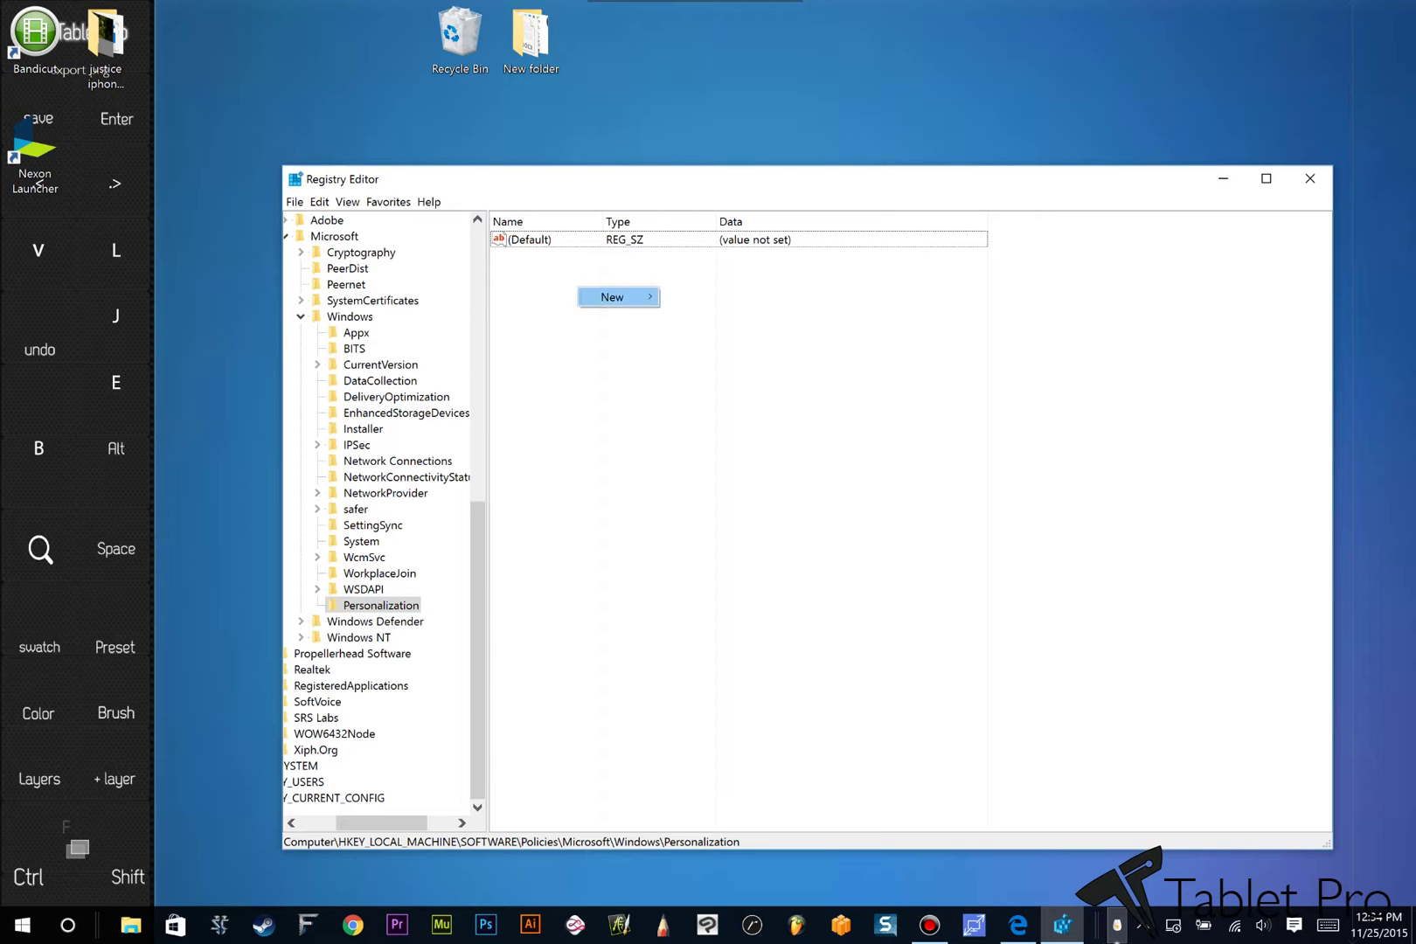
mouse_move(619, 298)
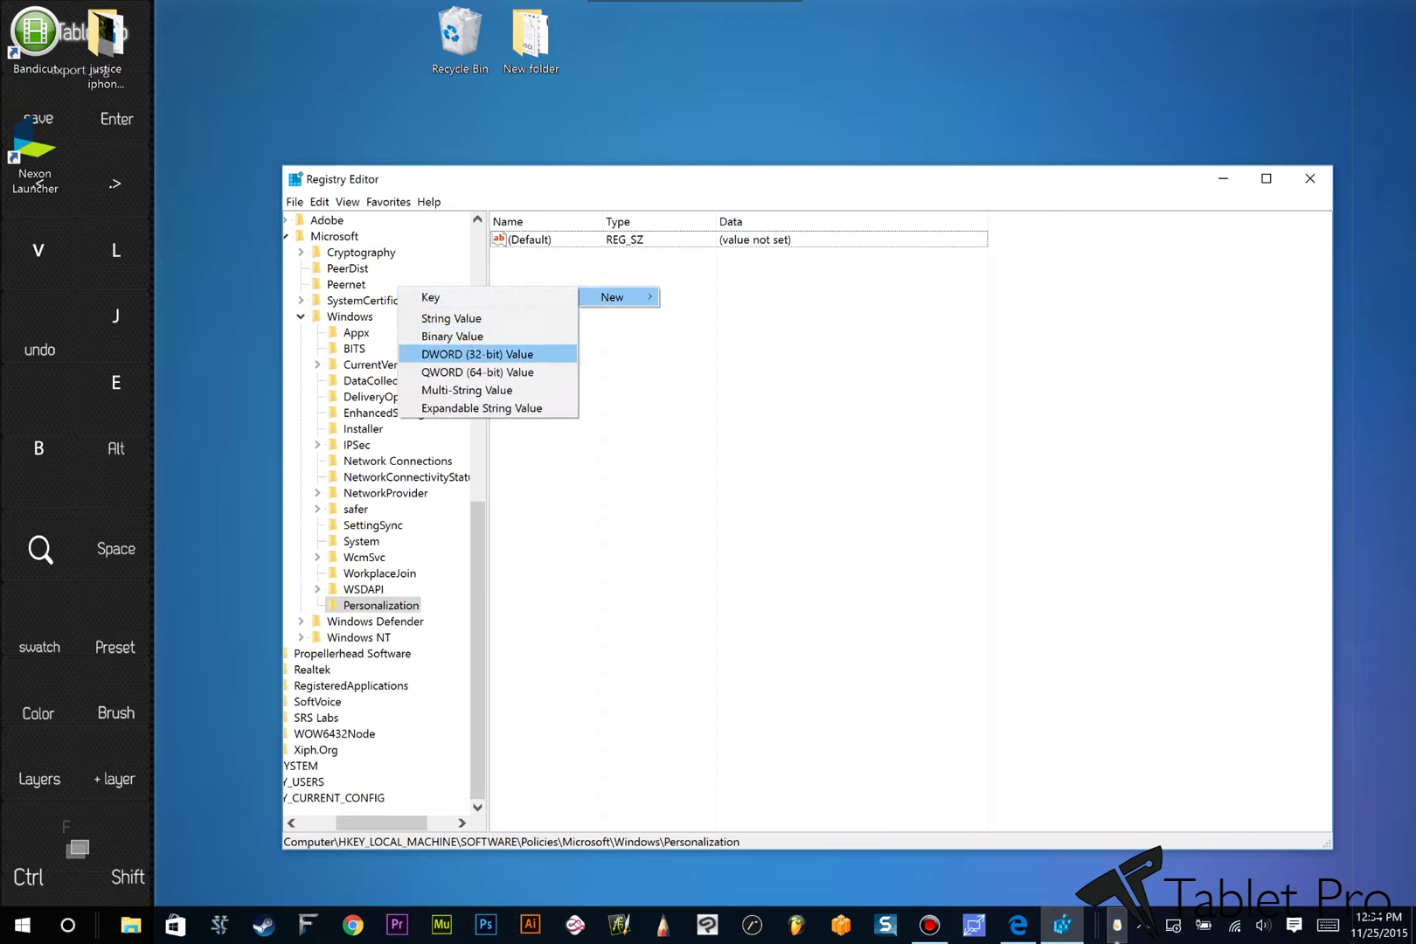
click(476, 354)
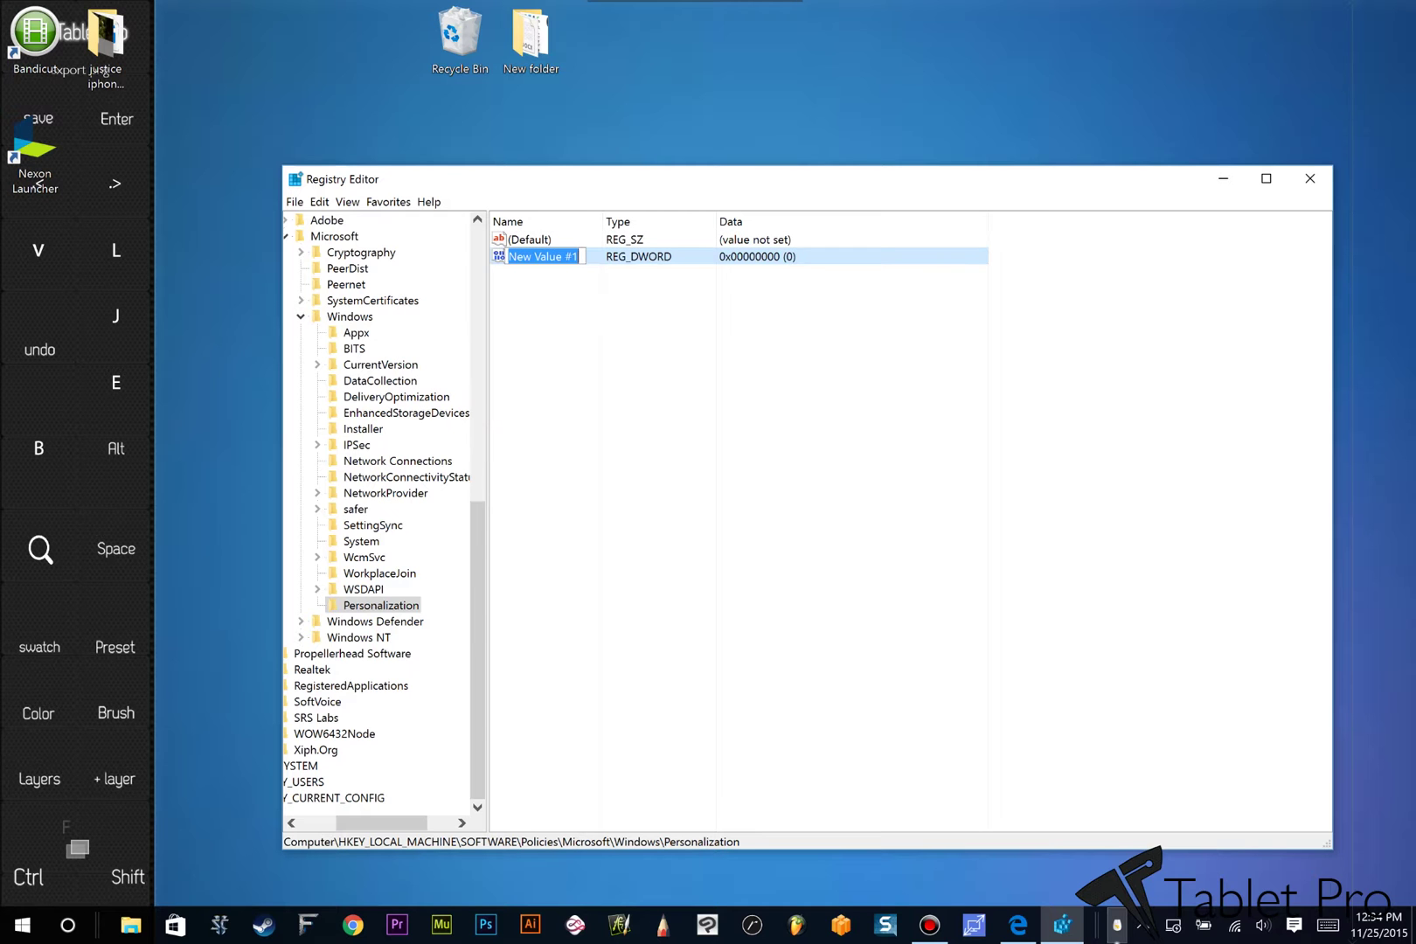
text(No)
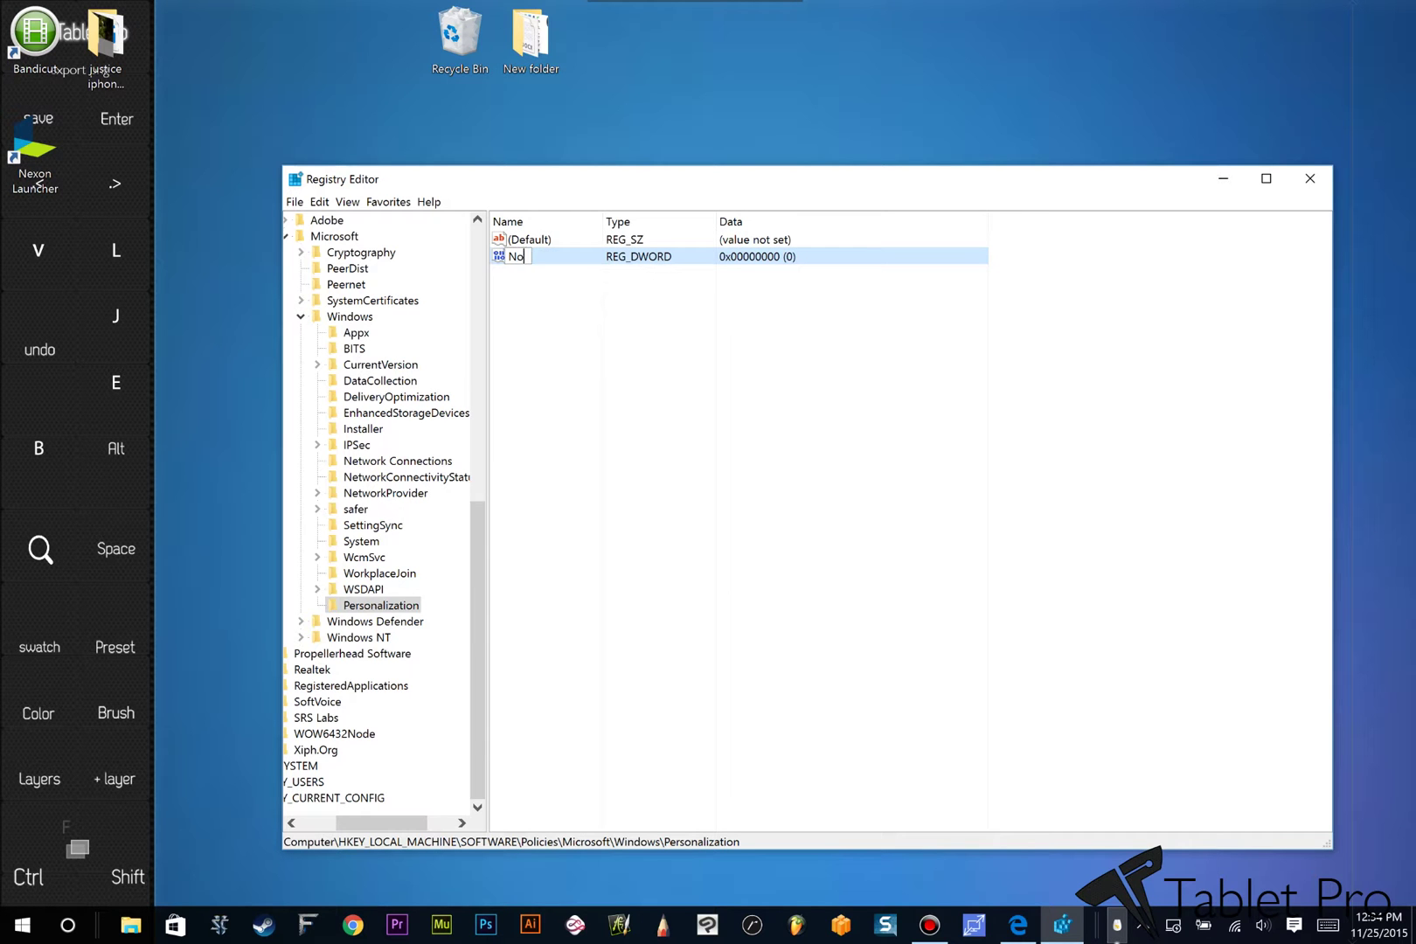
text(LockScreen)
key(Return)
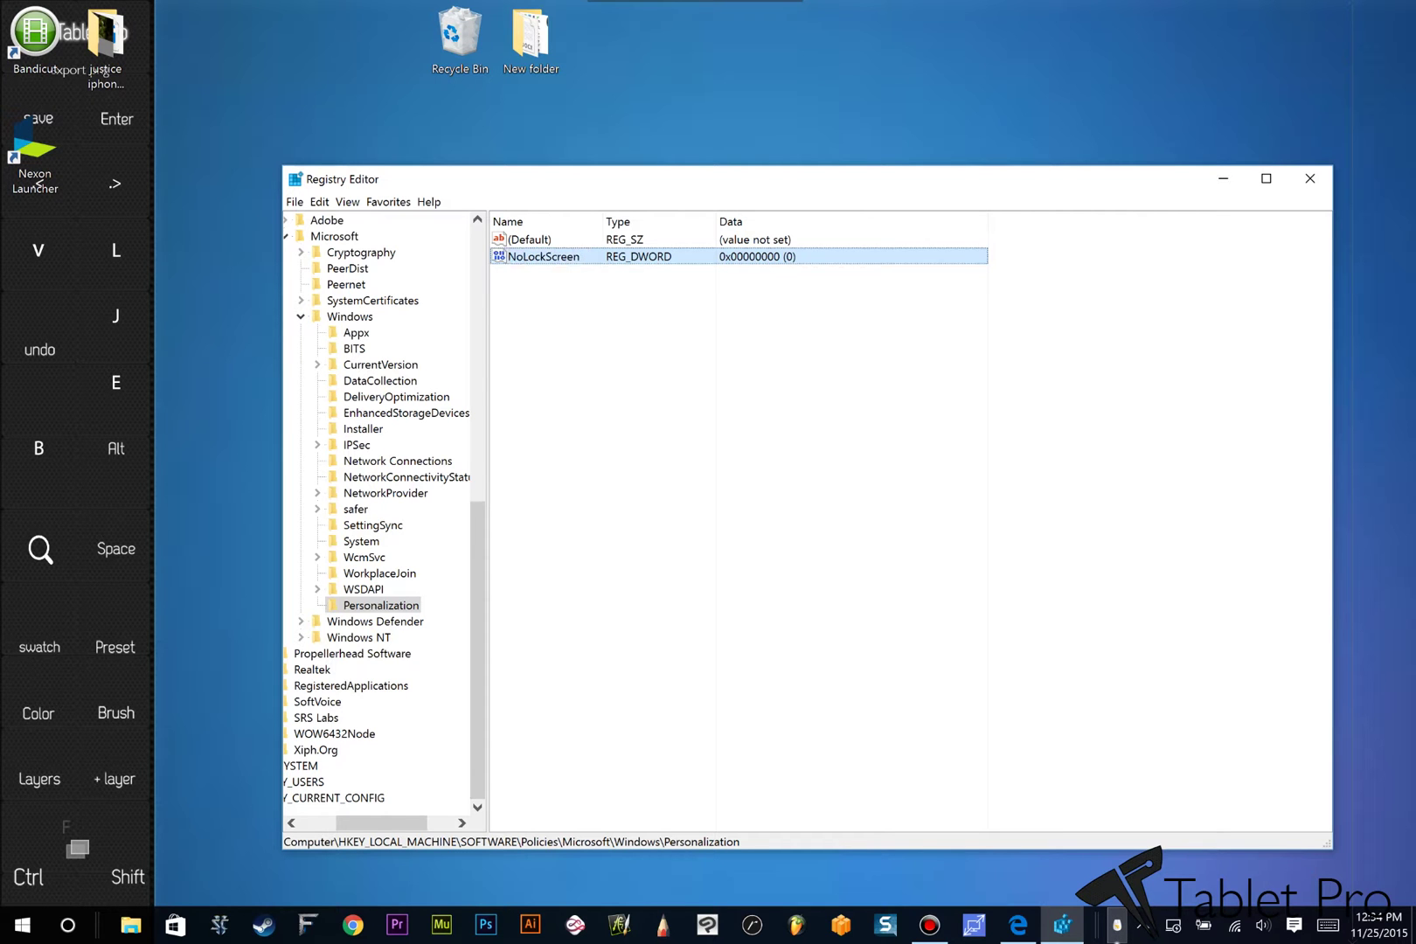
- Set the value data of NoLockScreen to 1 with the hexadecimal base
key(Return)
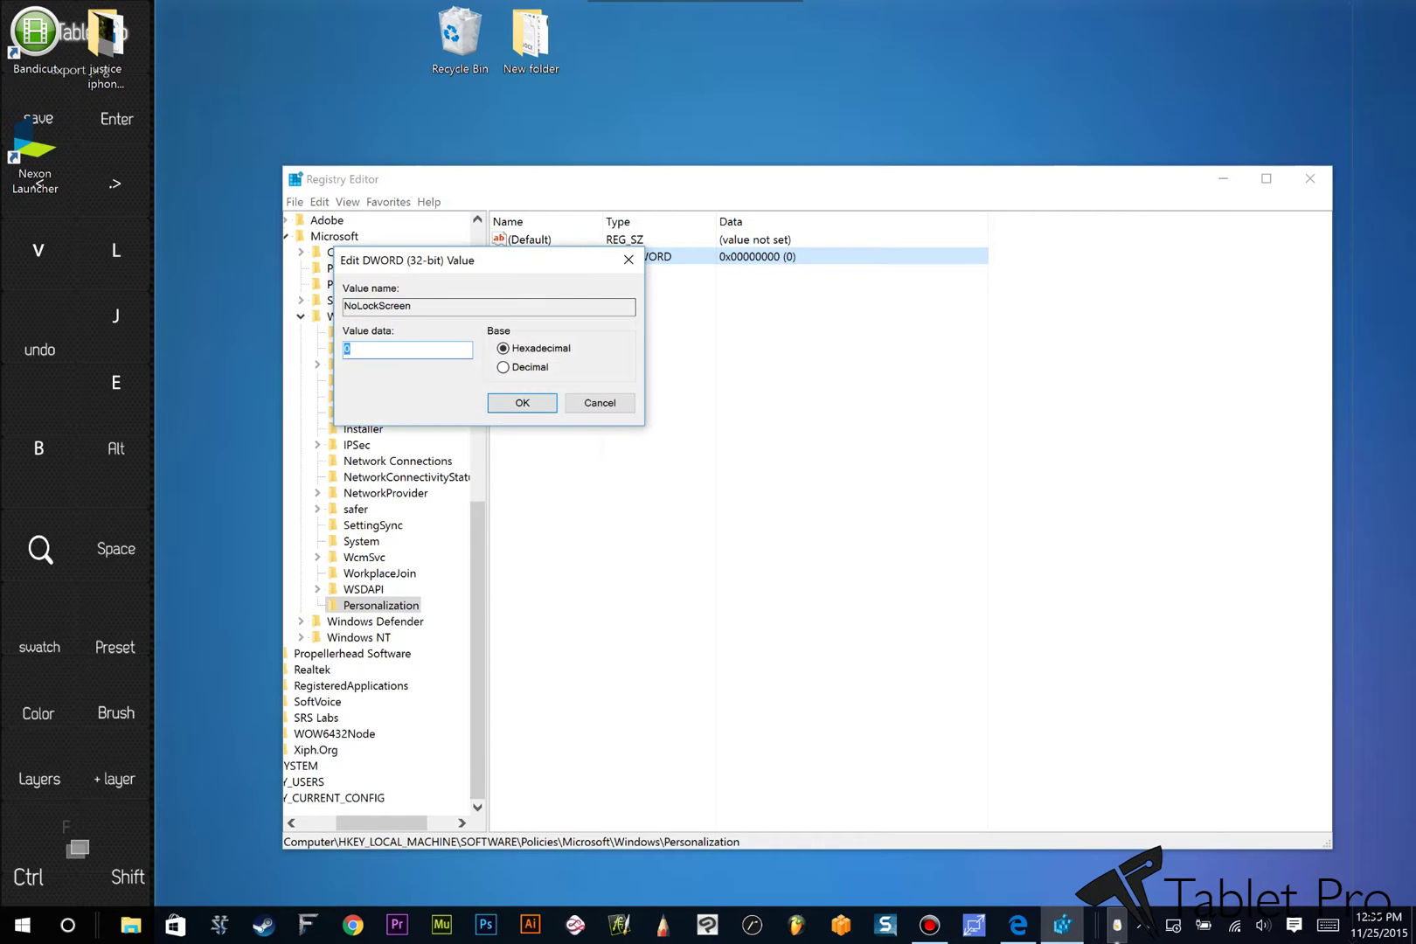
text(1)
key(Return)
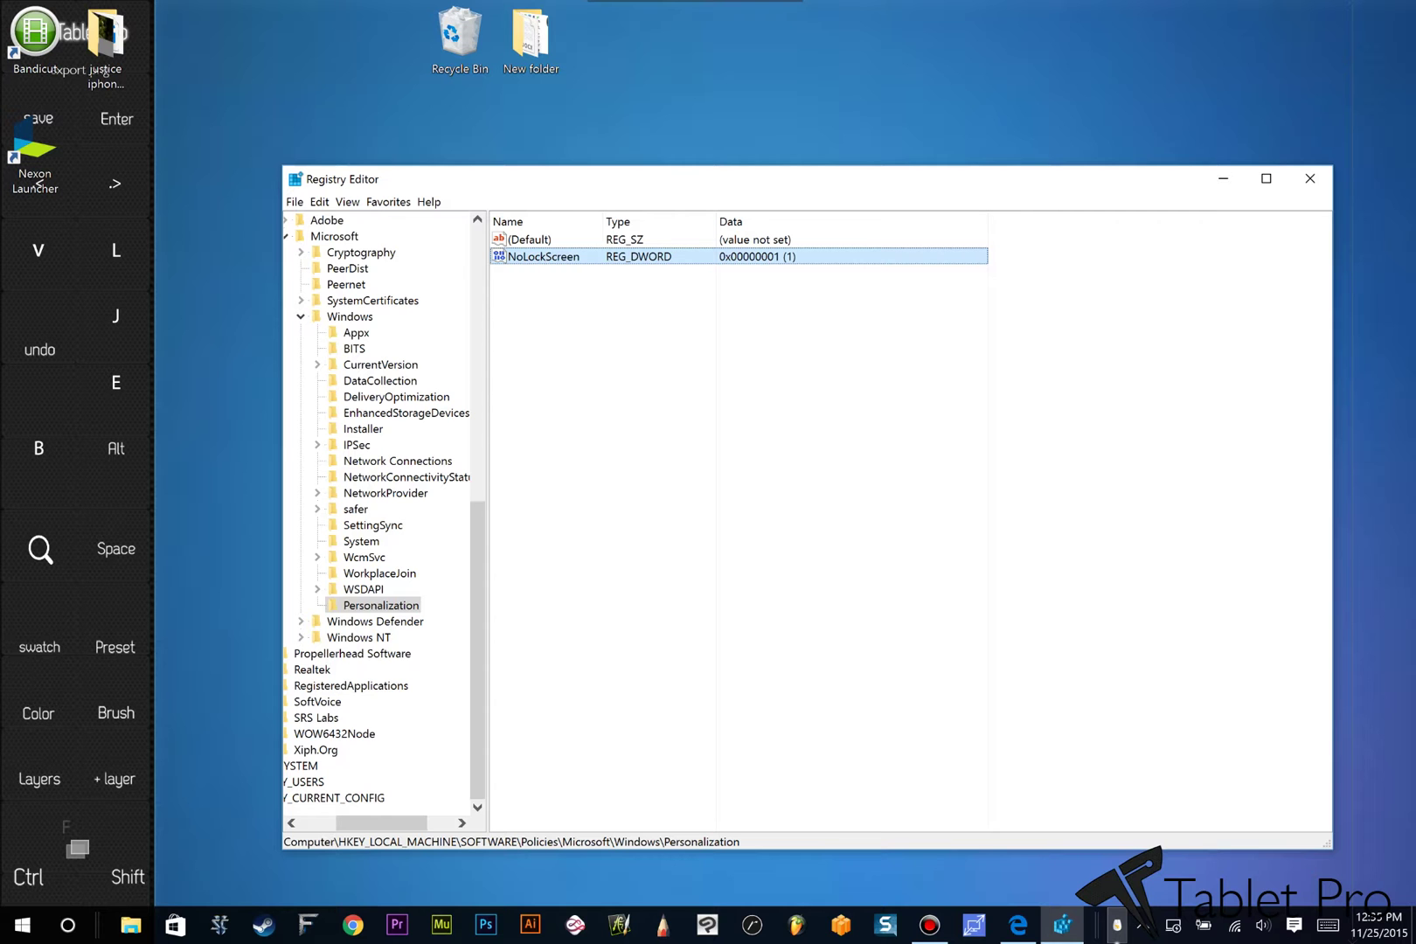
key(Return)
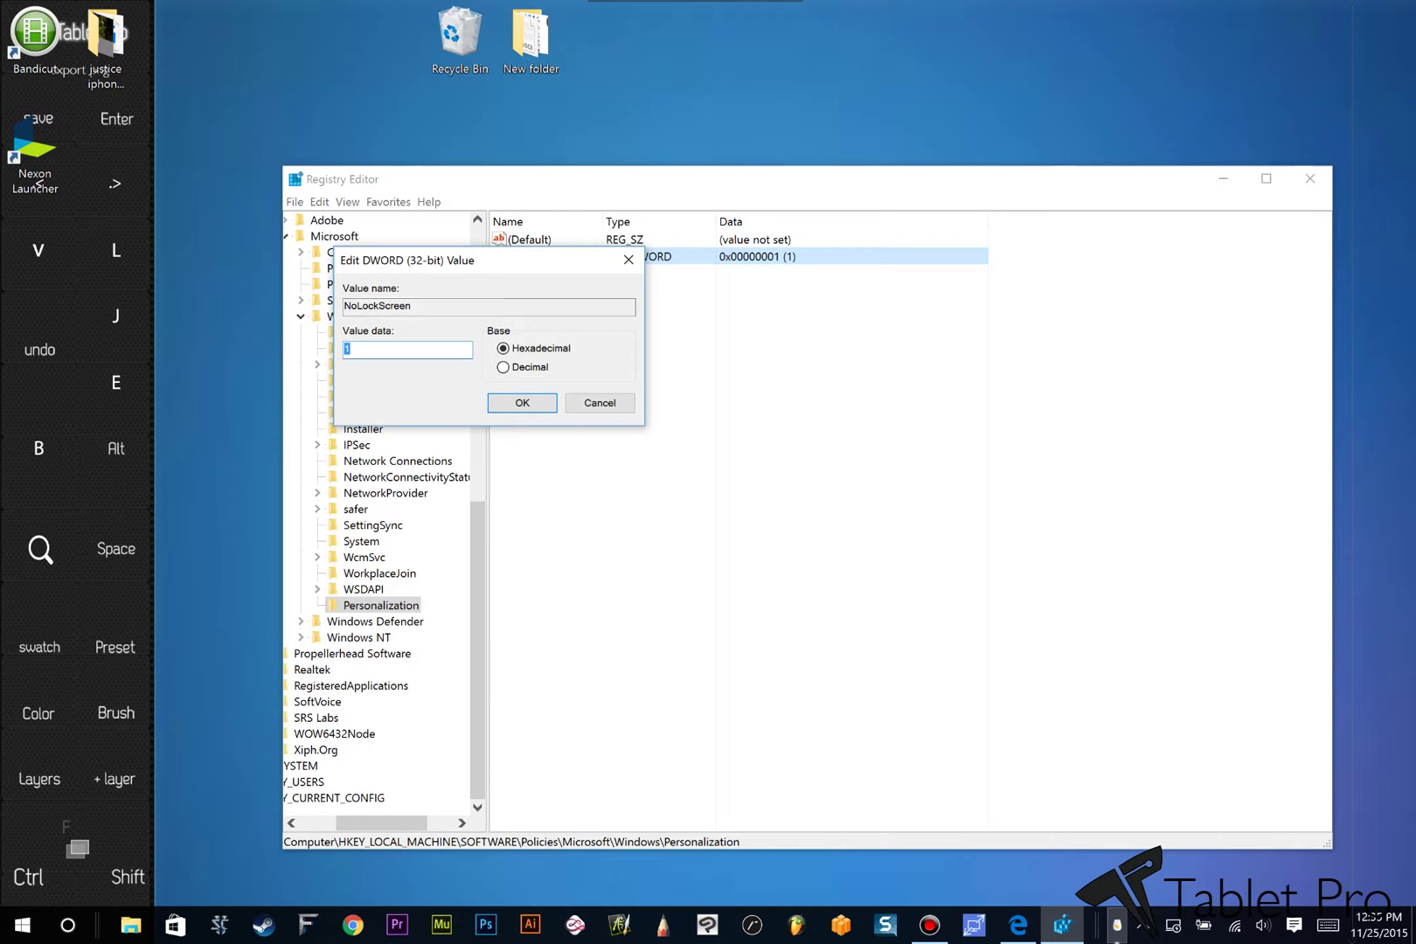
key(Return)
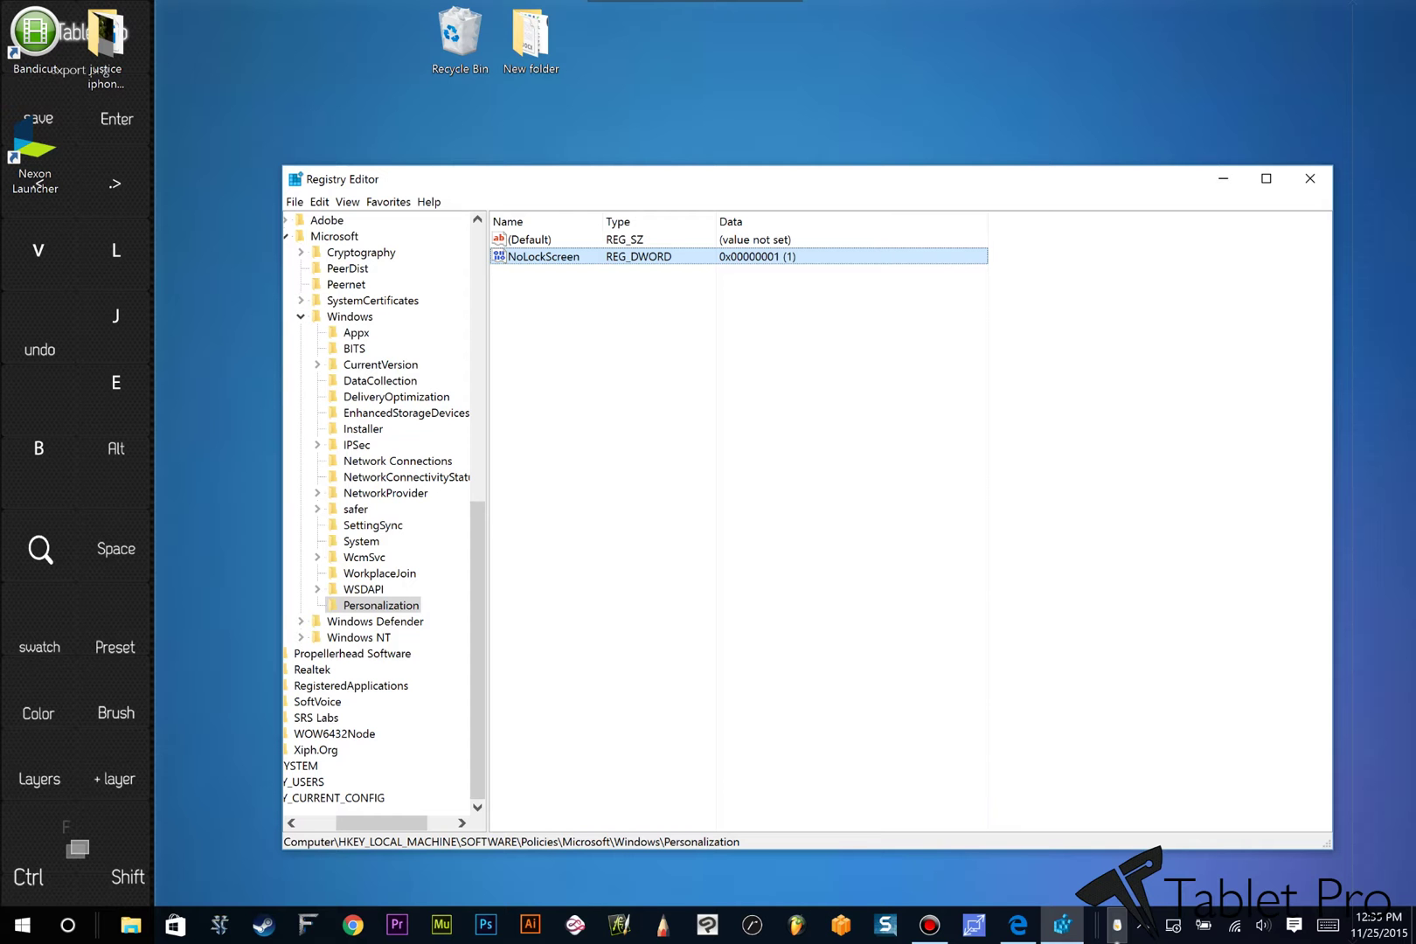
key(super+Up)
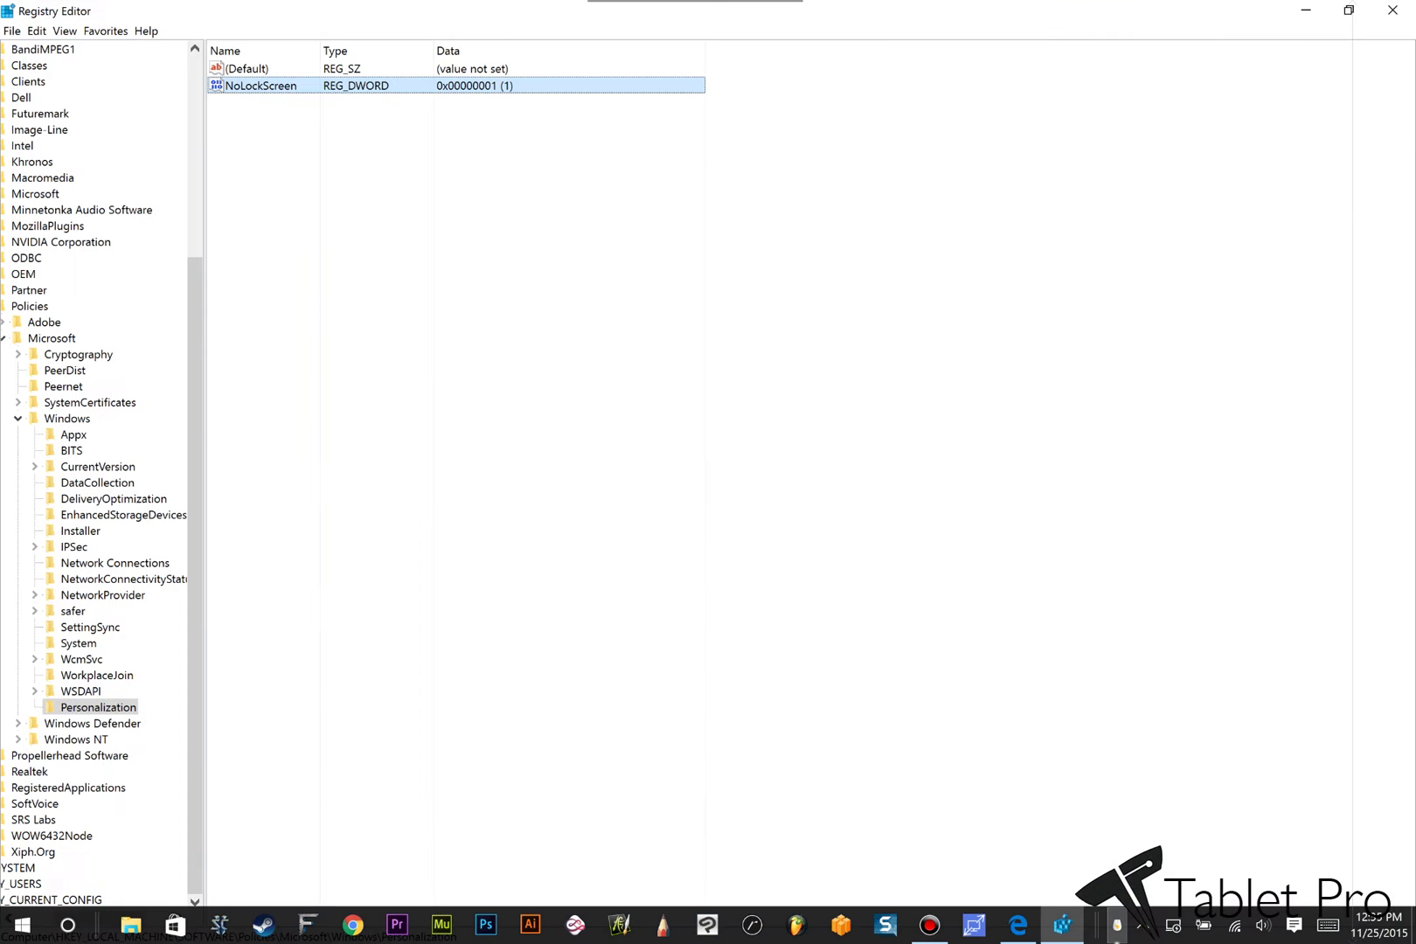
key(super+Down)
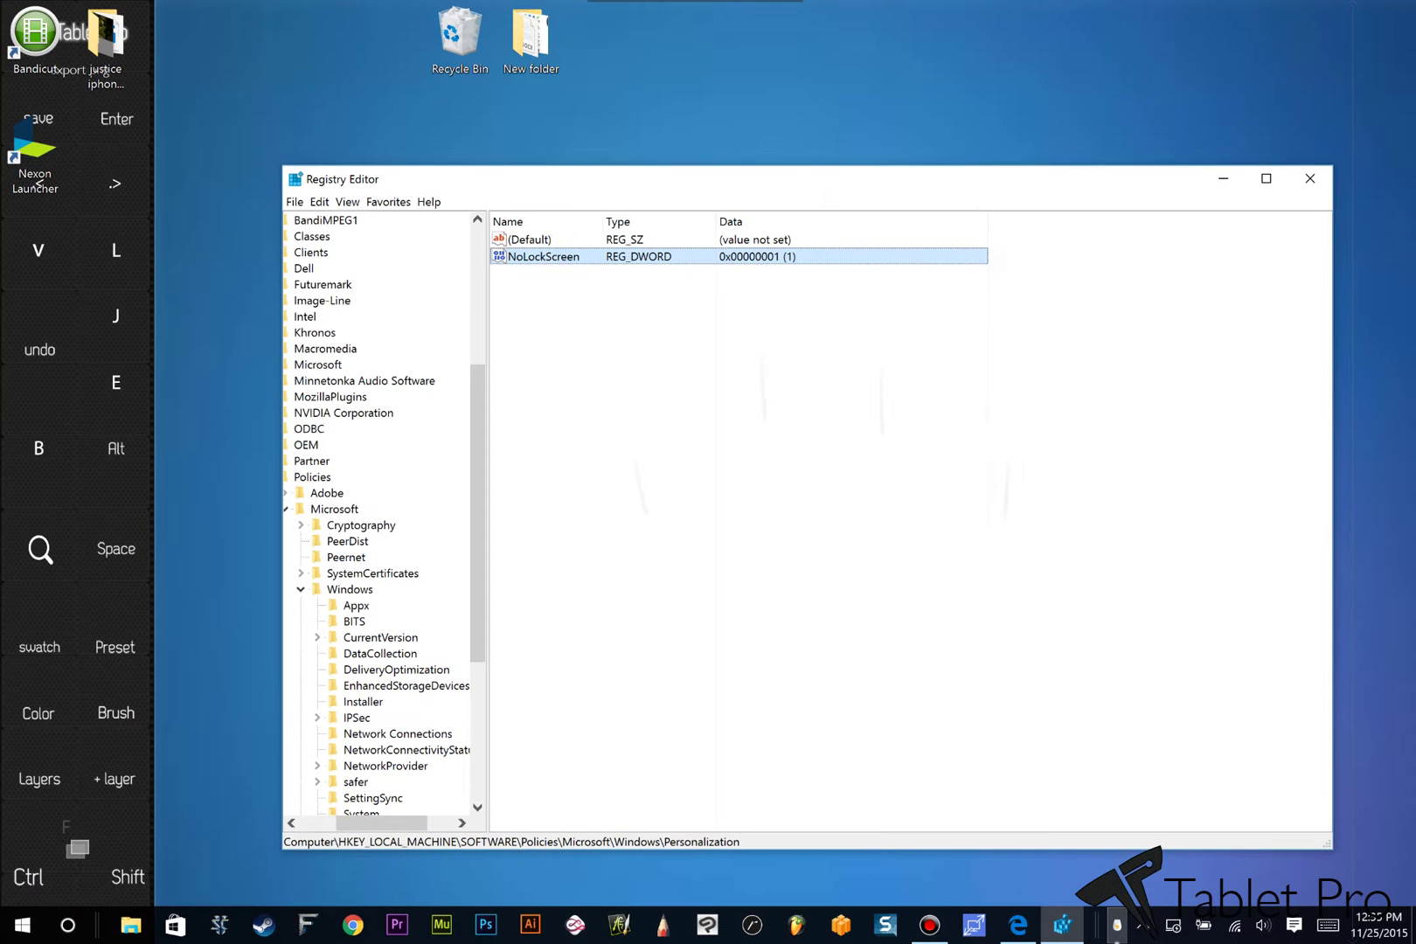
- Switch to the Edge article on disabling the Windows 10 lock screen and review its numbered registry steps and the note on re-enabling it
key(super+Tab)
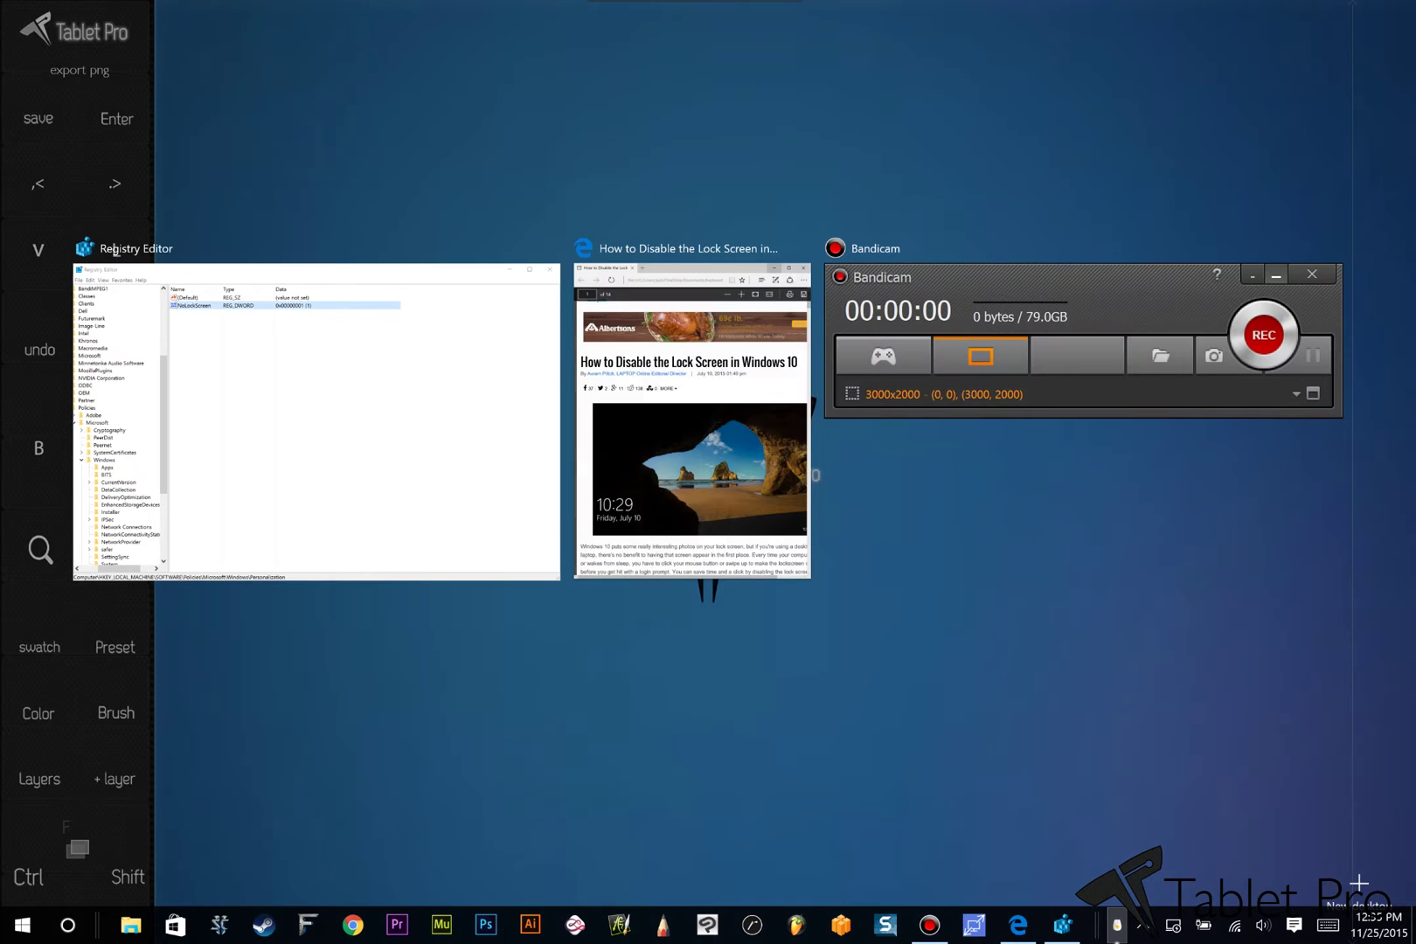
click(813, 476)
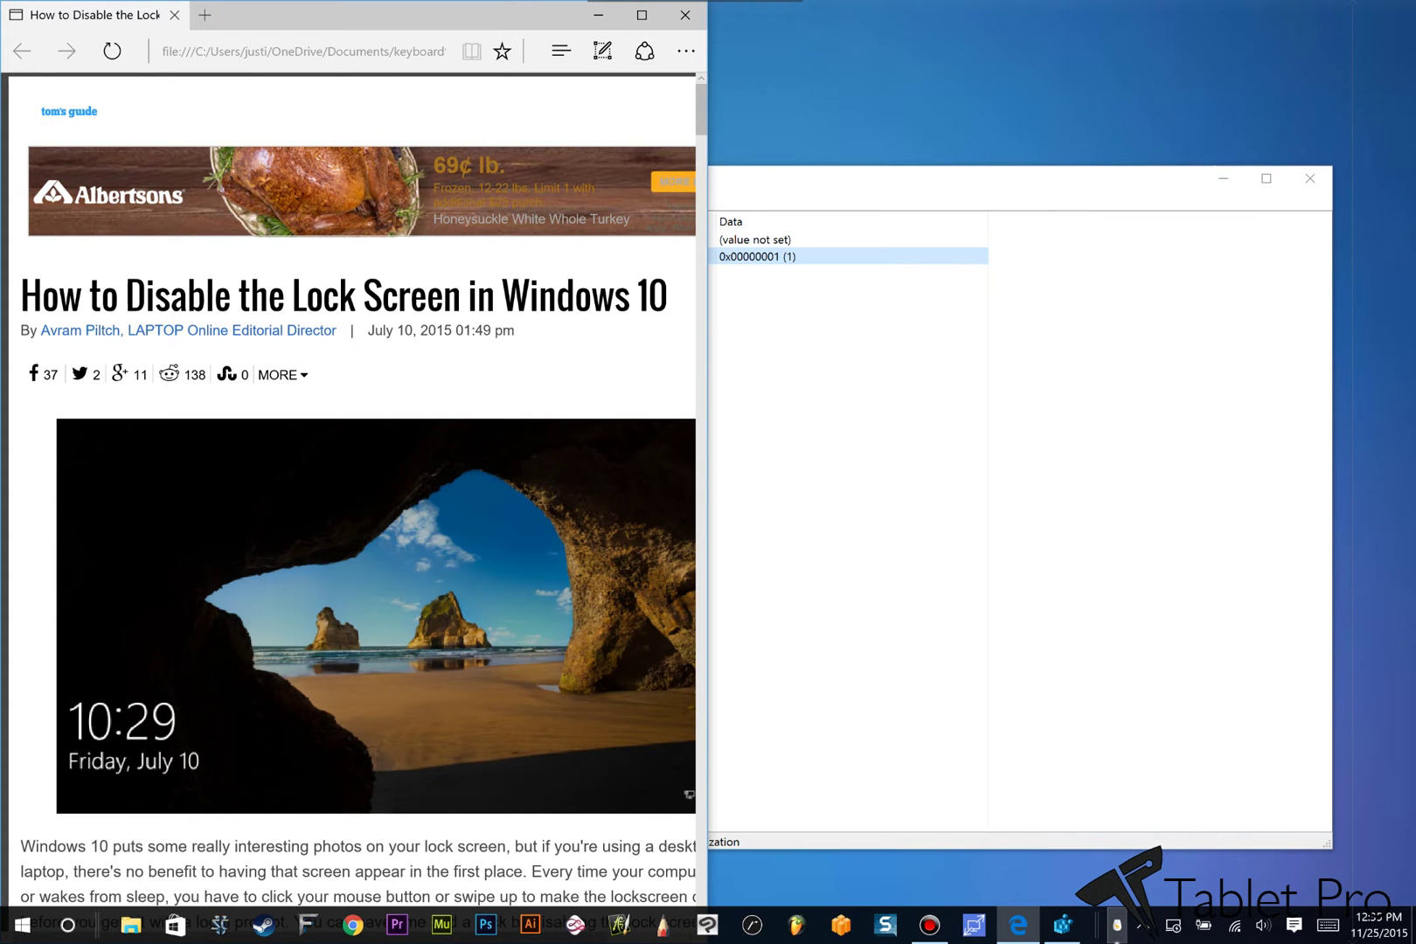
scroll(350, 489, down, 10)
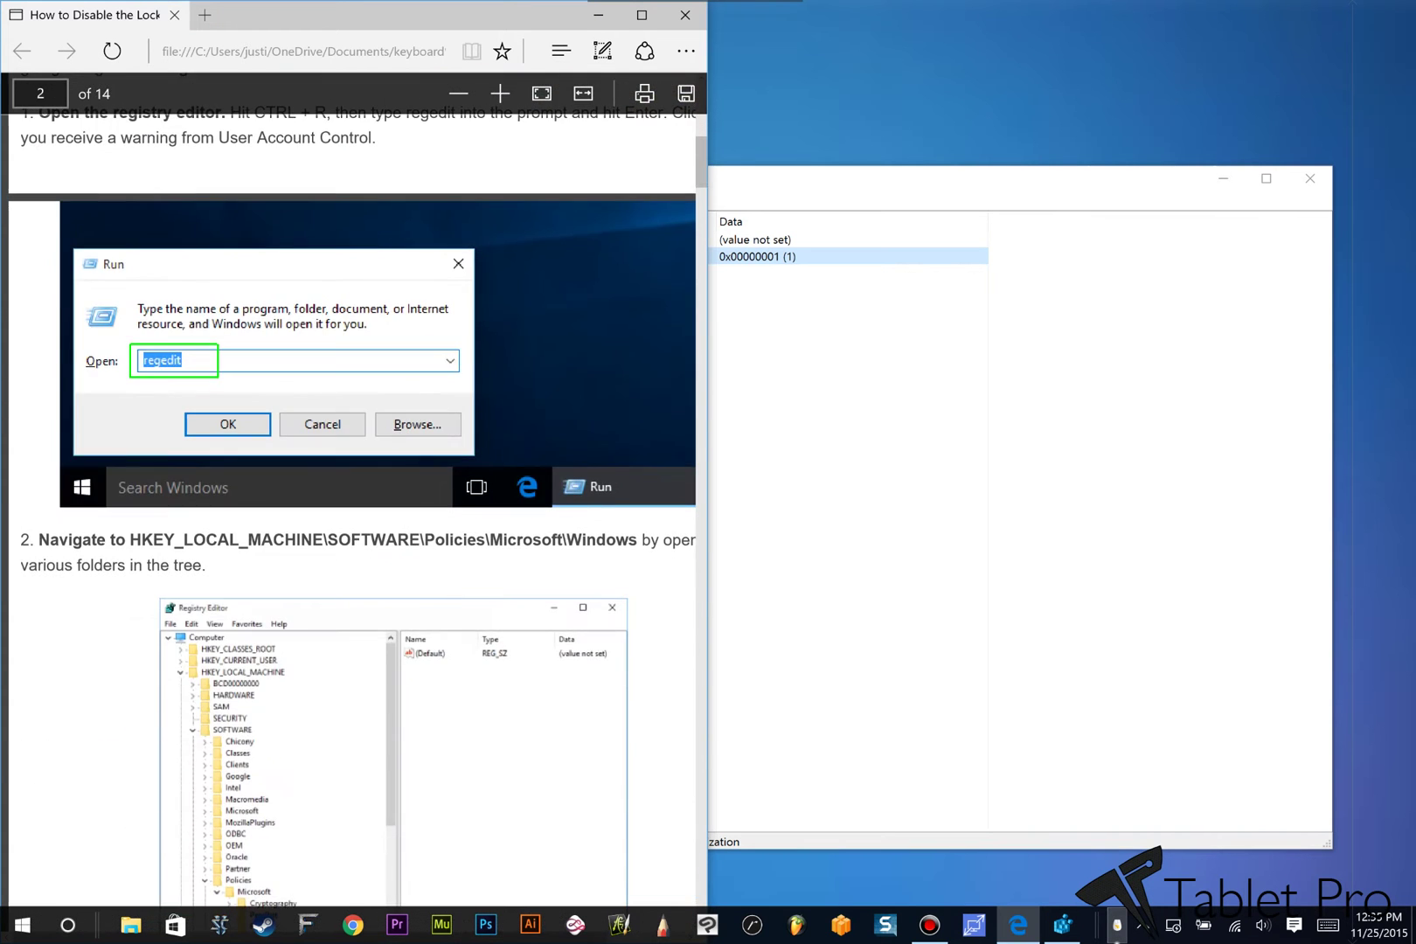
scroll(349, 490, down, 12)
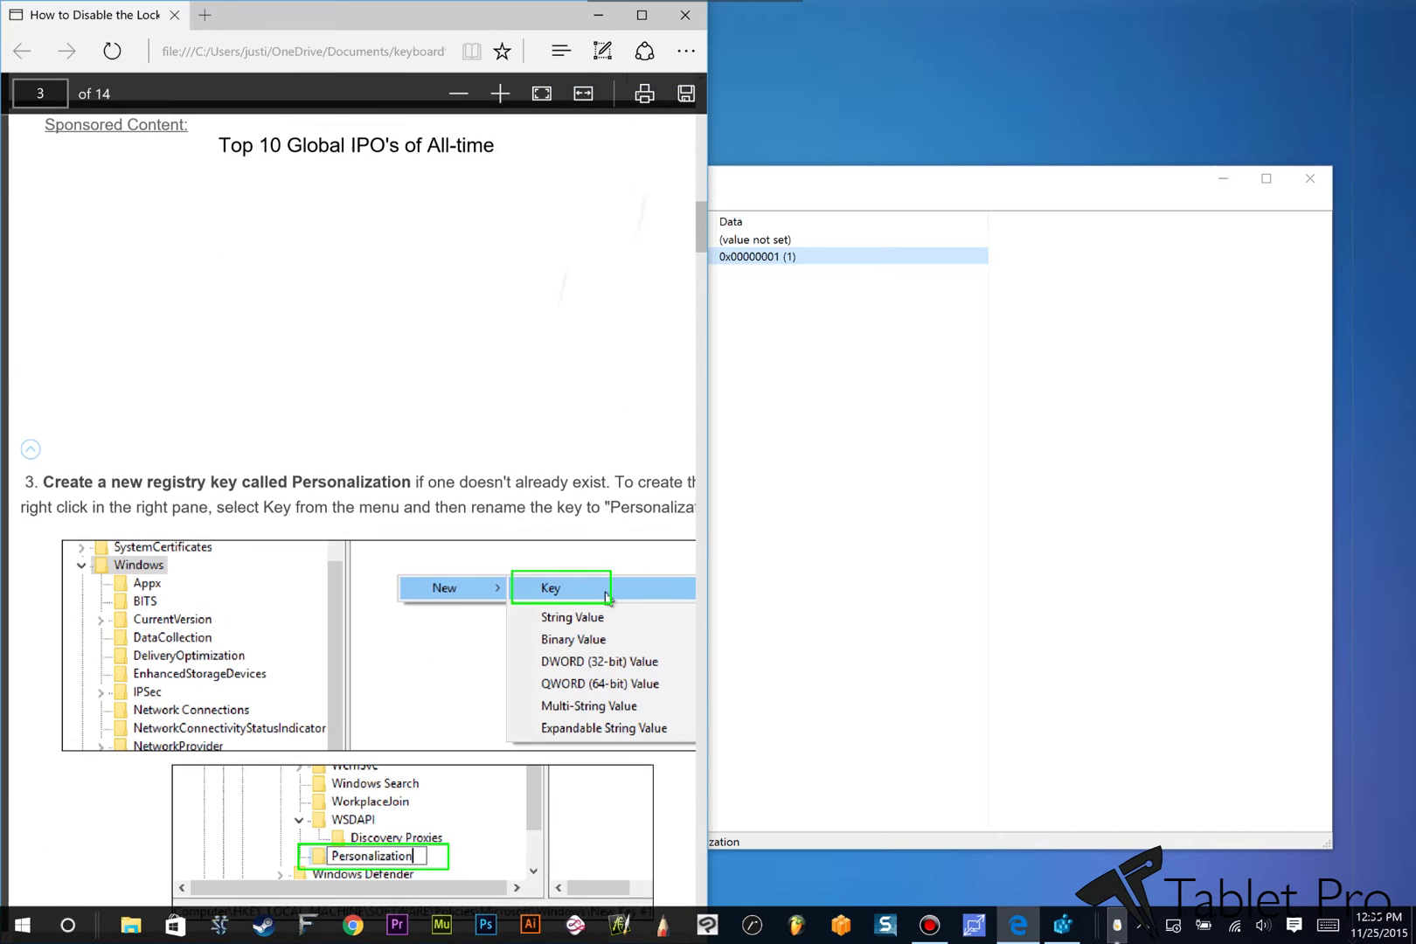
scroll(350, 516, down, 7)
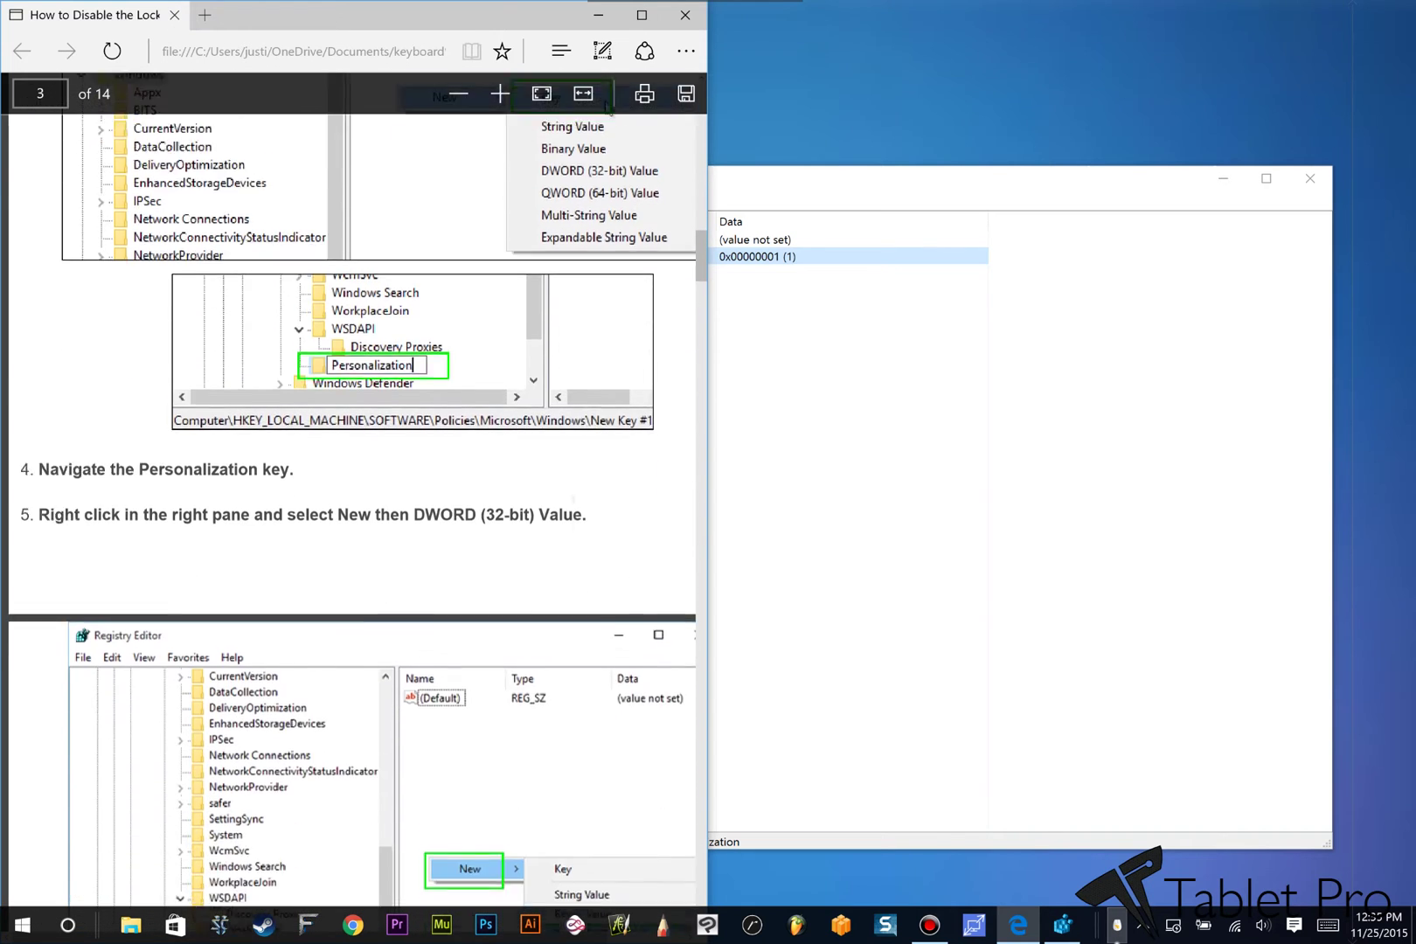
scroll(350, 489, down, 4)
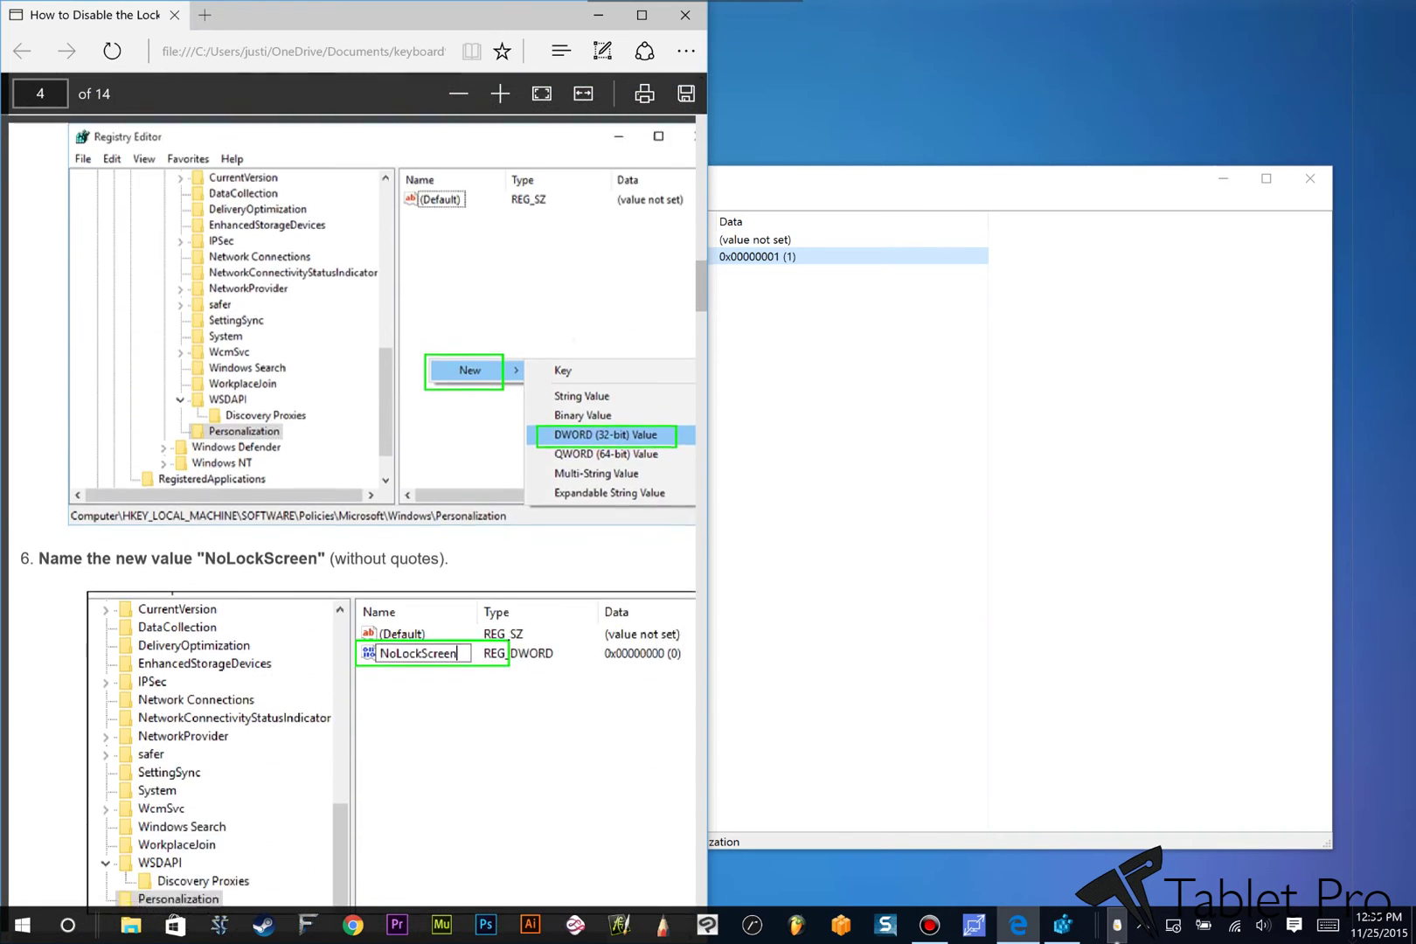
scroll(354, 499, down, 2)
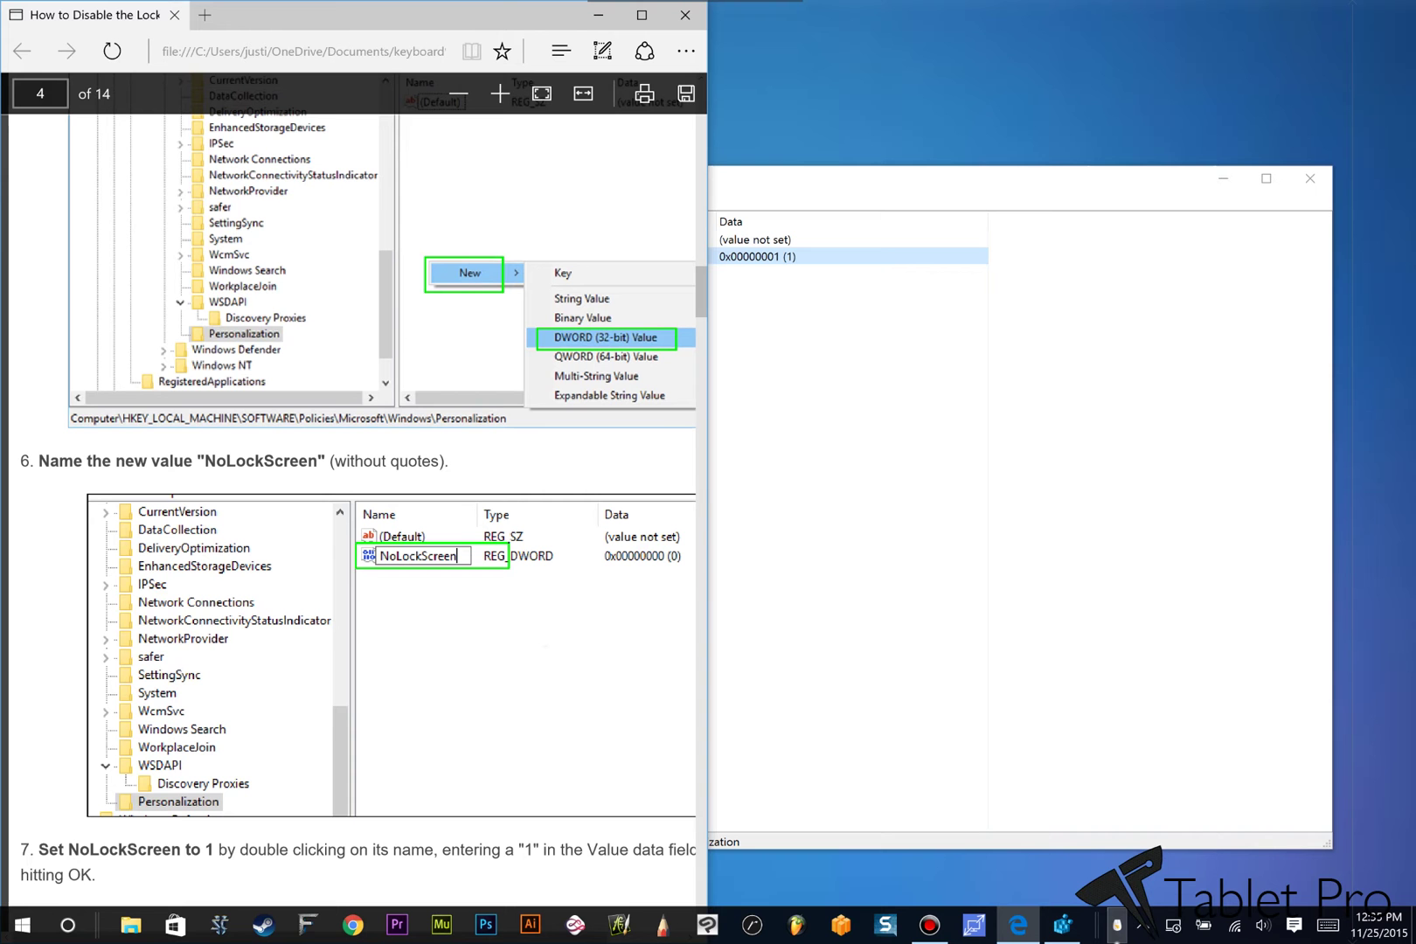
scroll(354, 498, down, 15)
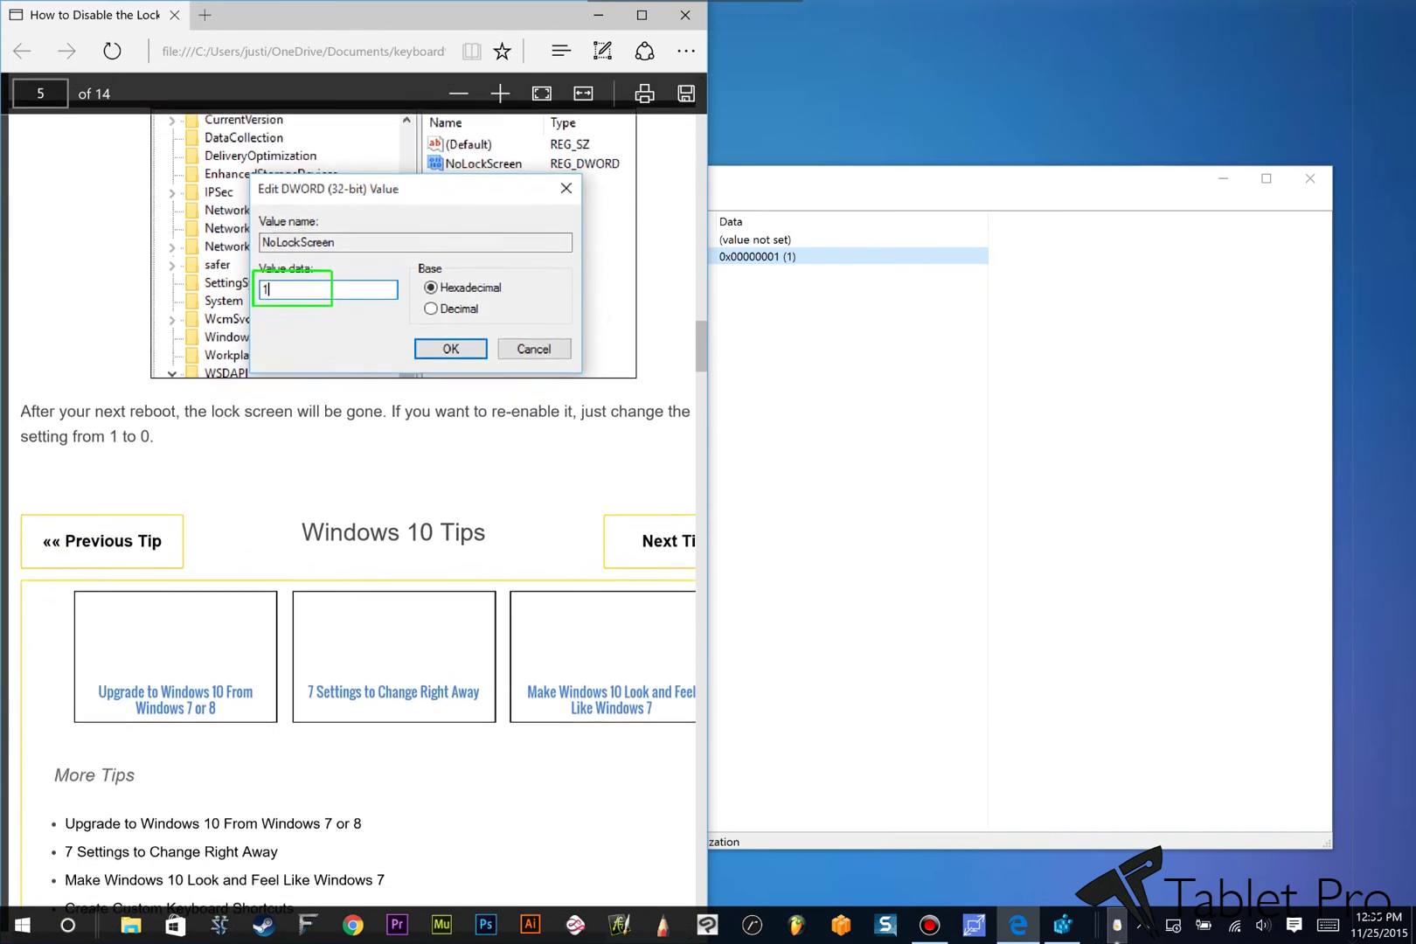
scroll(354, 499, up, 15)
scroll(354, 499, up, 20)
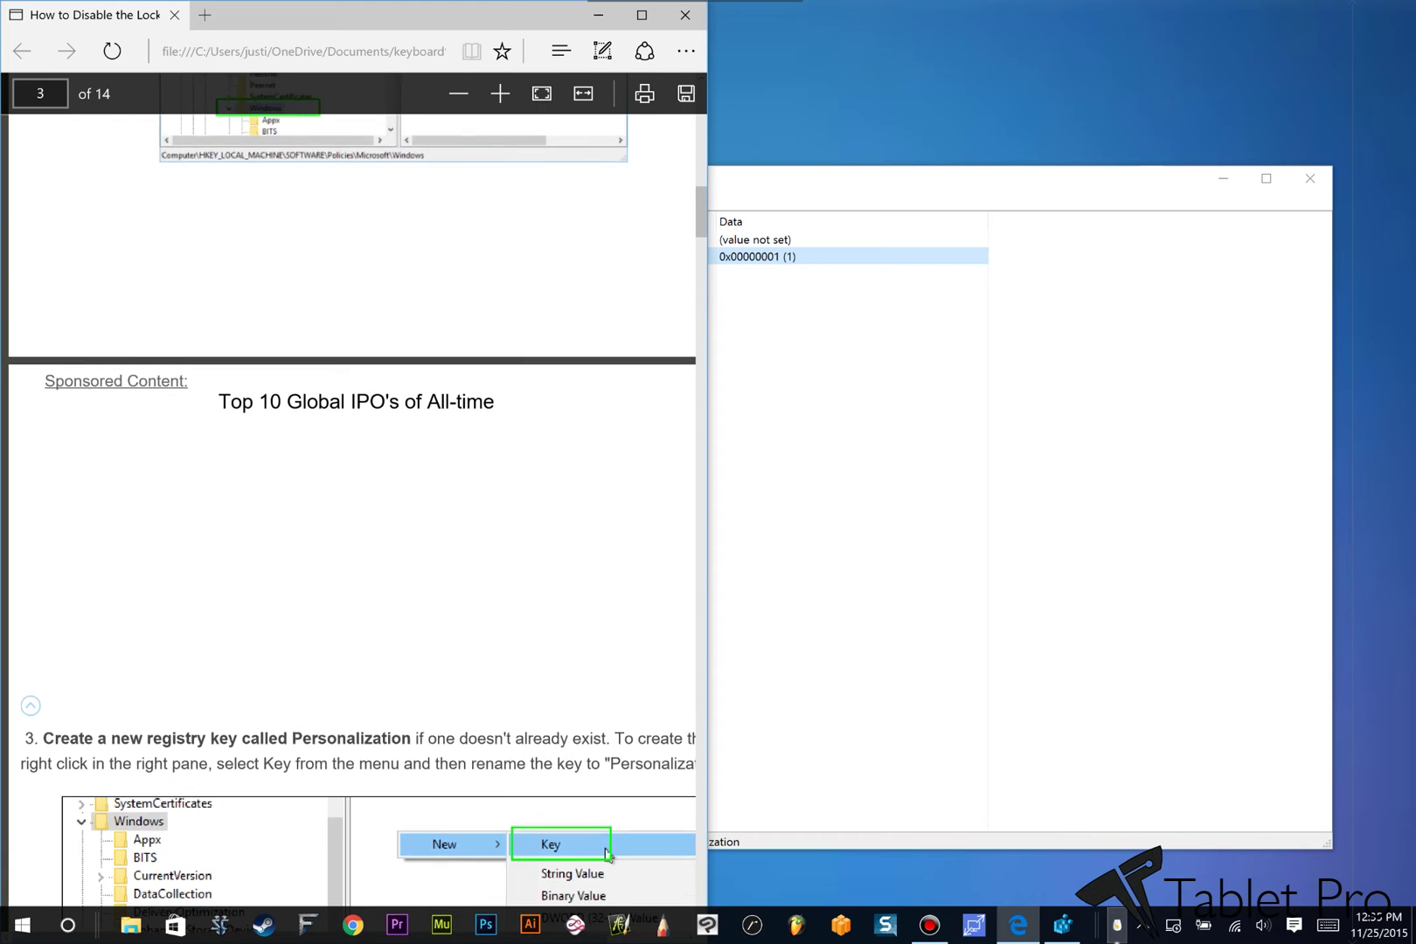
scroll(354, 499, up, 4)
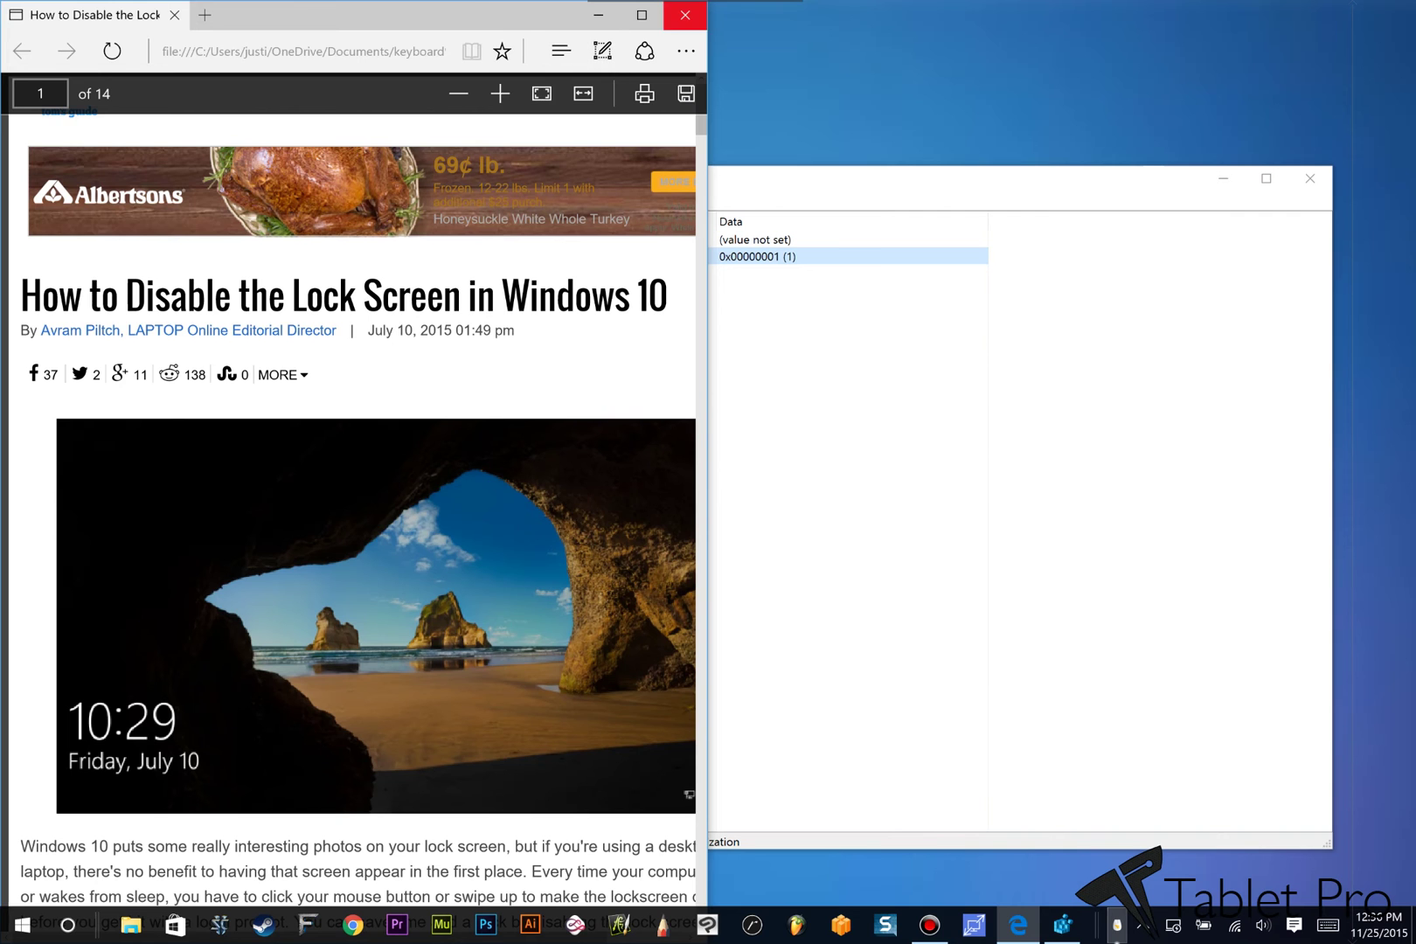
- Close the article's browser window and shift the Registry Editor window slightly up and to the left on the desktop
click(686, 15)
click(685, 15)
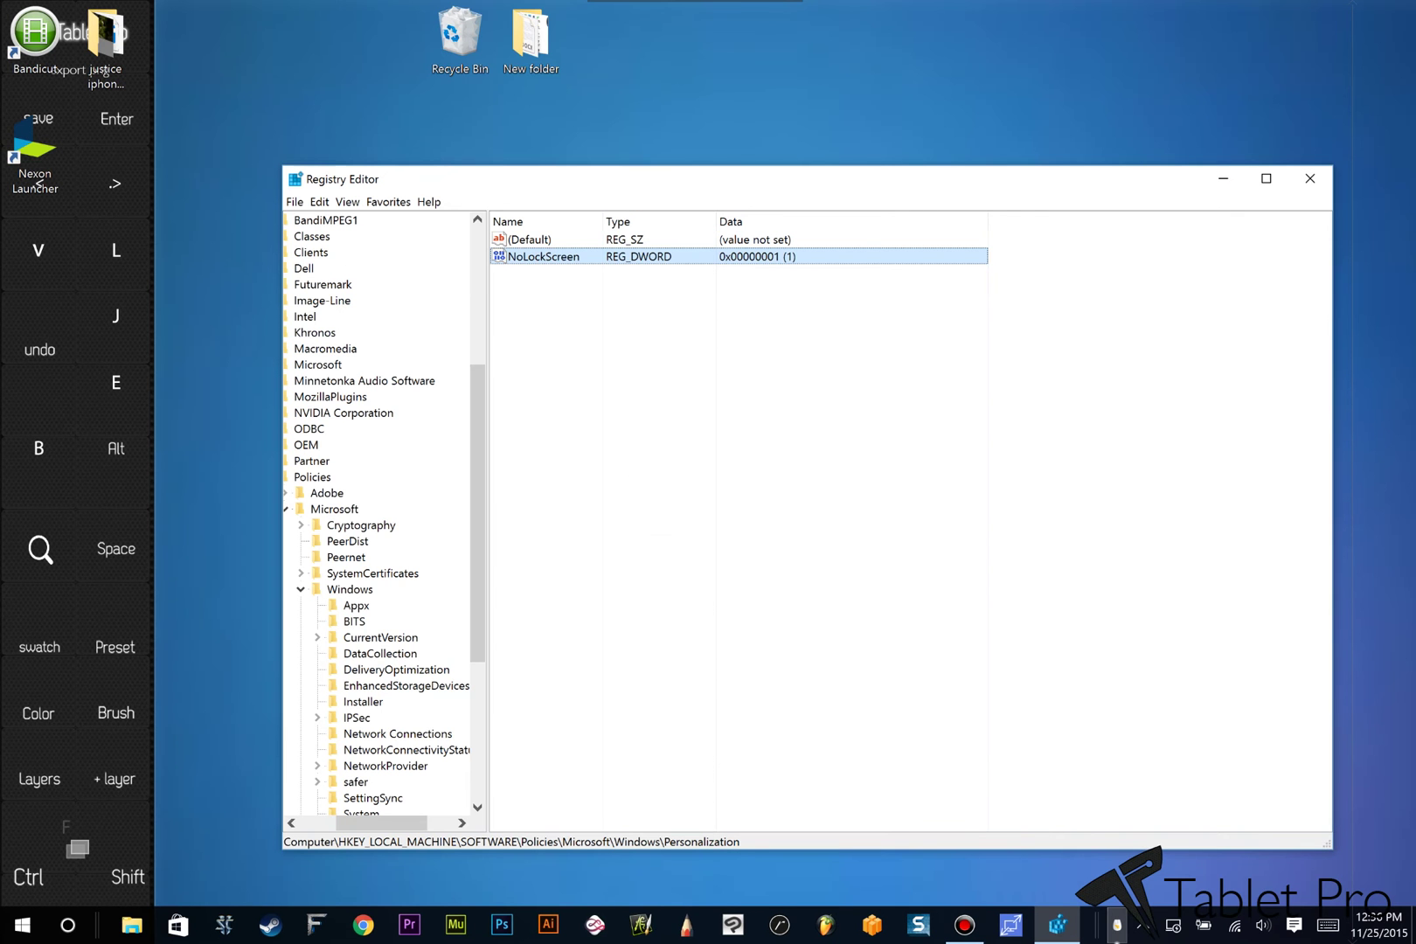
drag(951, 531, 944, 517)
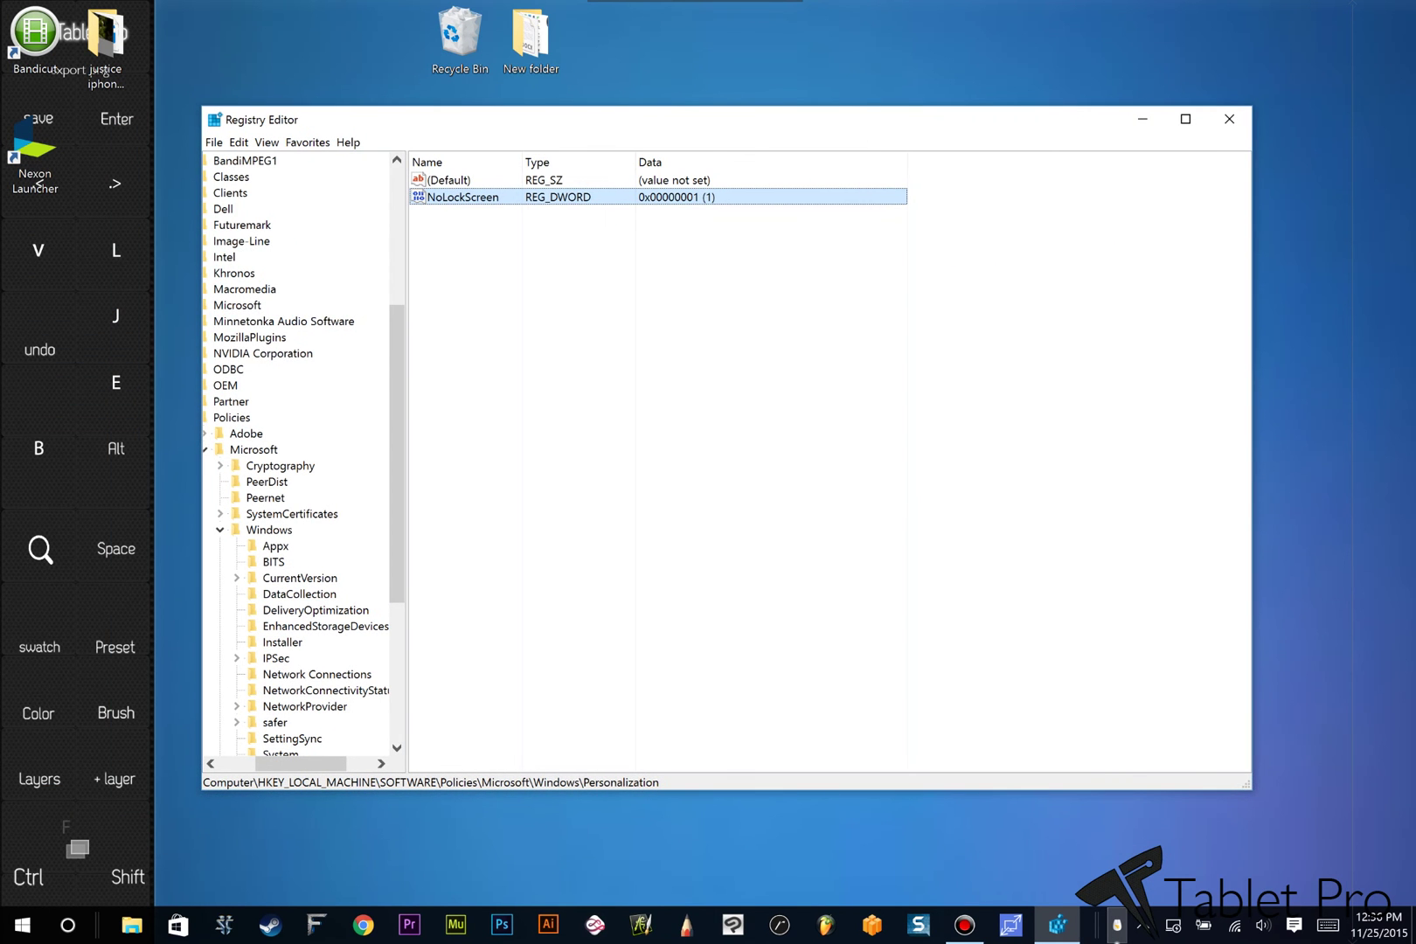